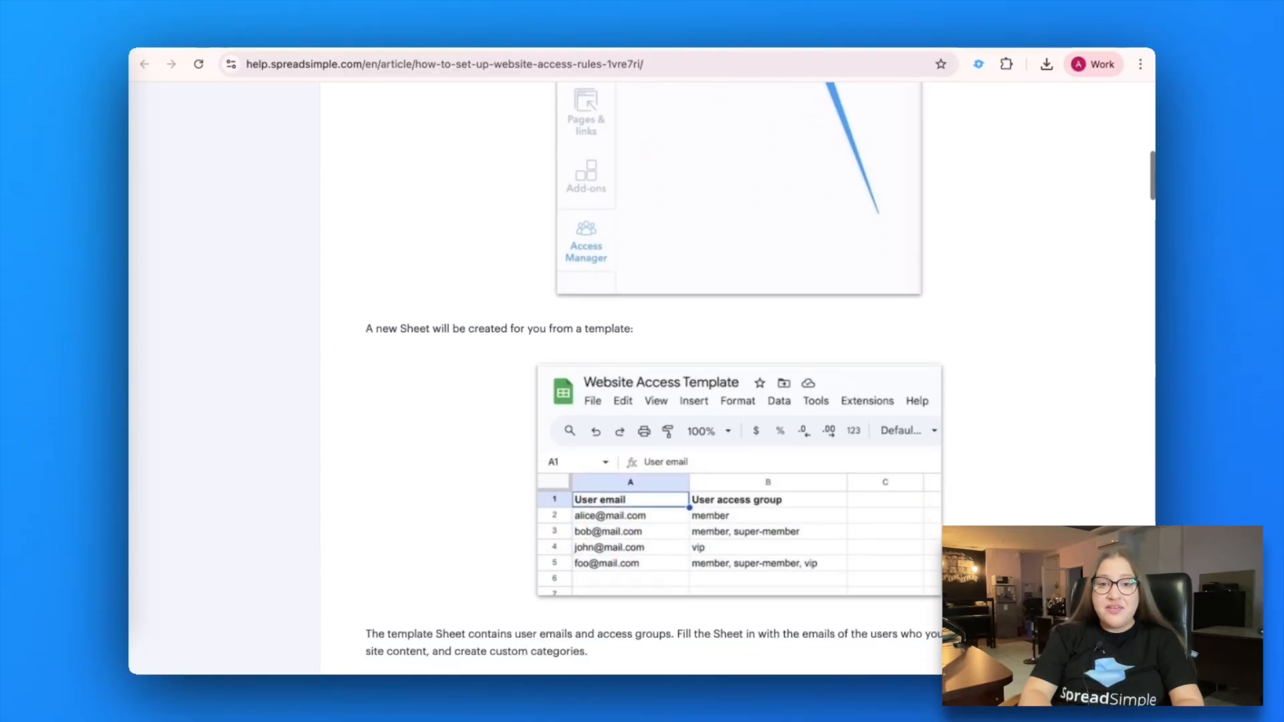
scroll(760, 369, down, 7)
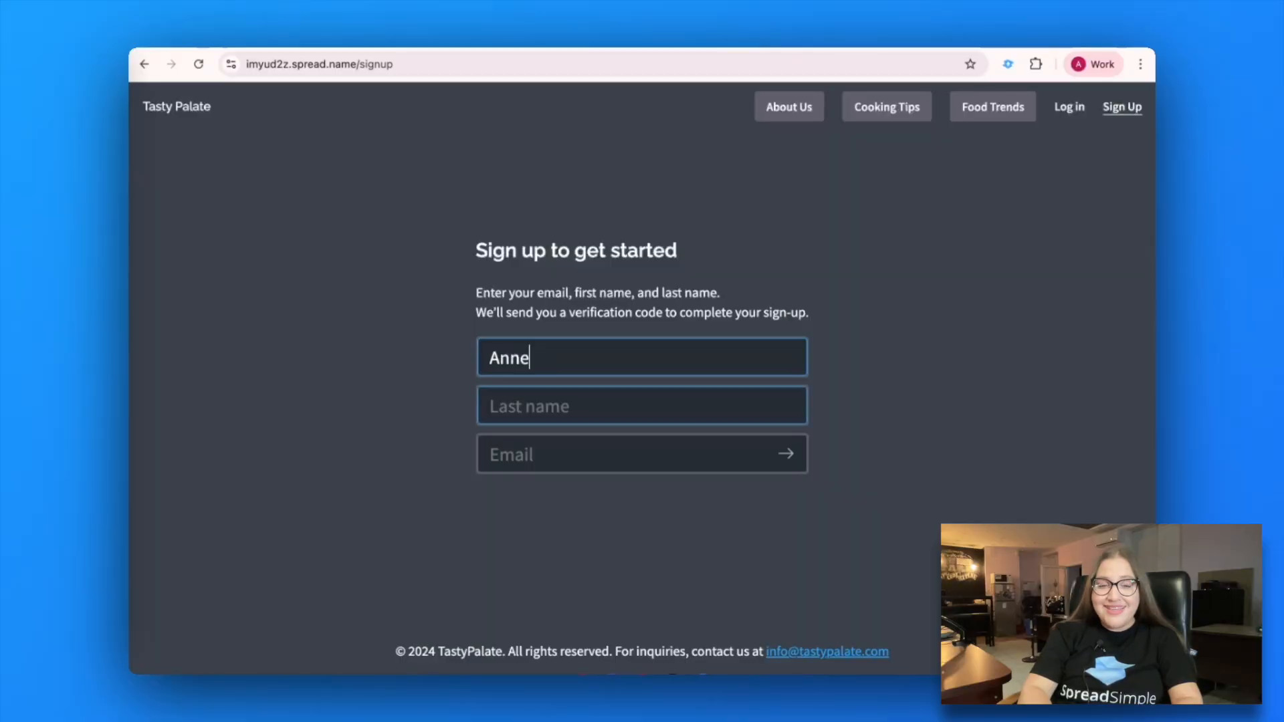
Fill in the Tasty Palate sign-up form with the visitor's first name, last name and e-mail, and request the verification code.
click(528, 405)
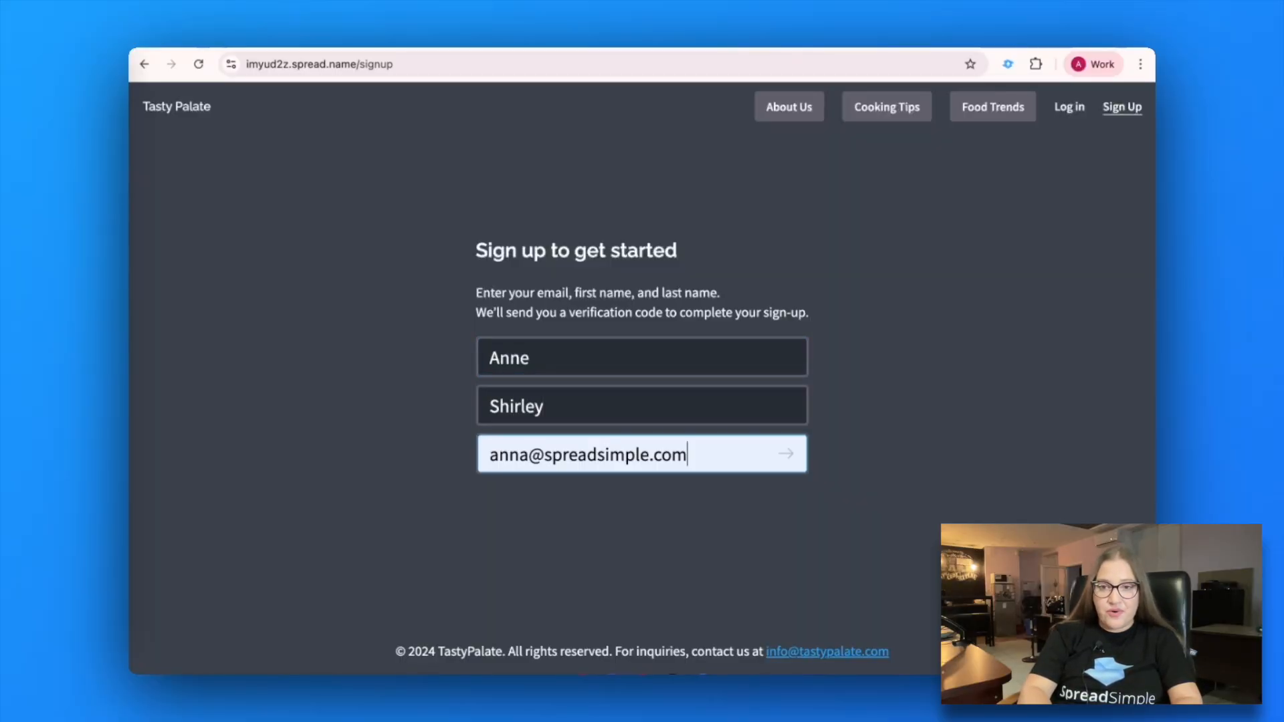
key(Return)
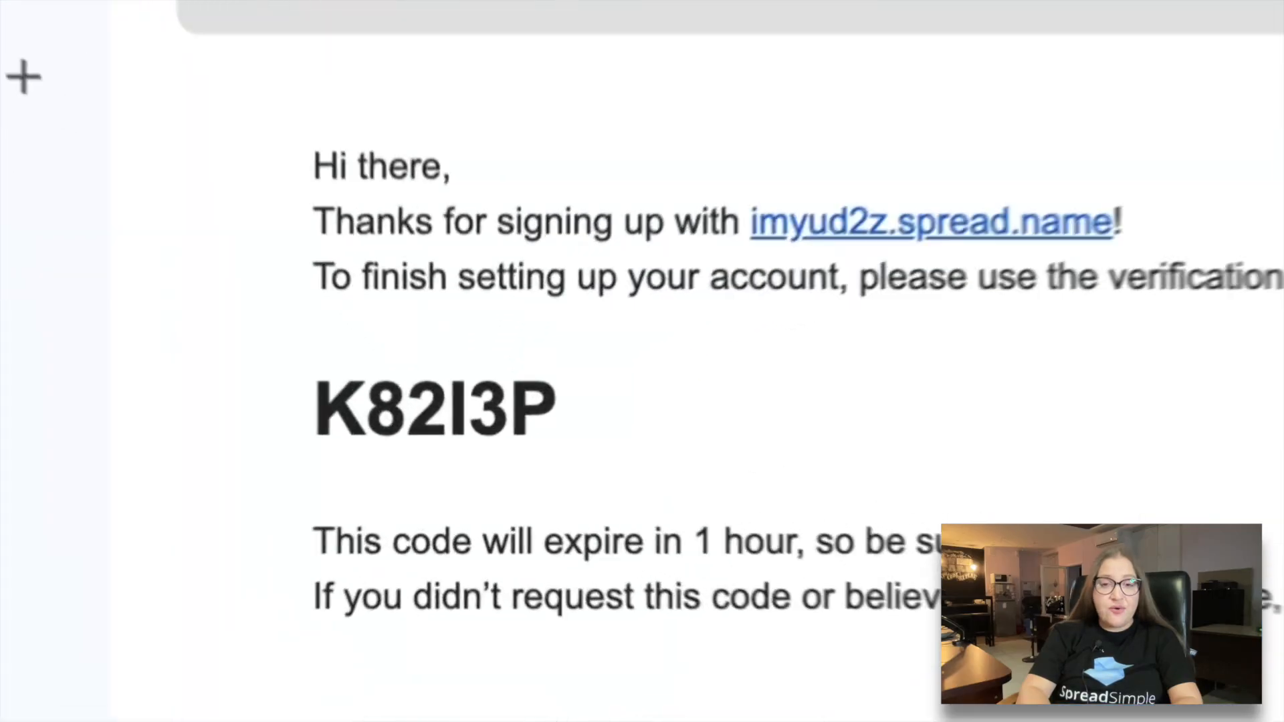
double_click(435, 406)
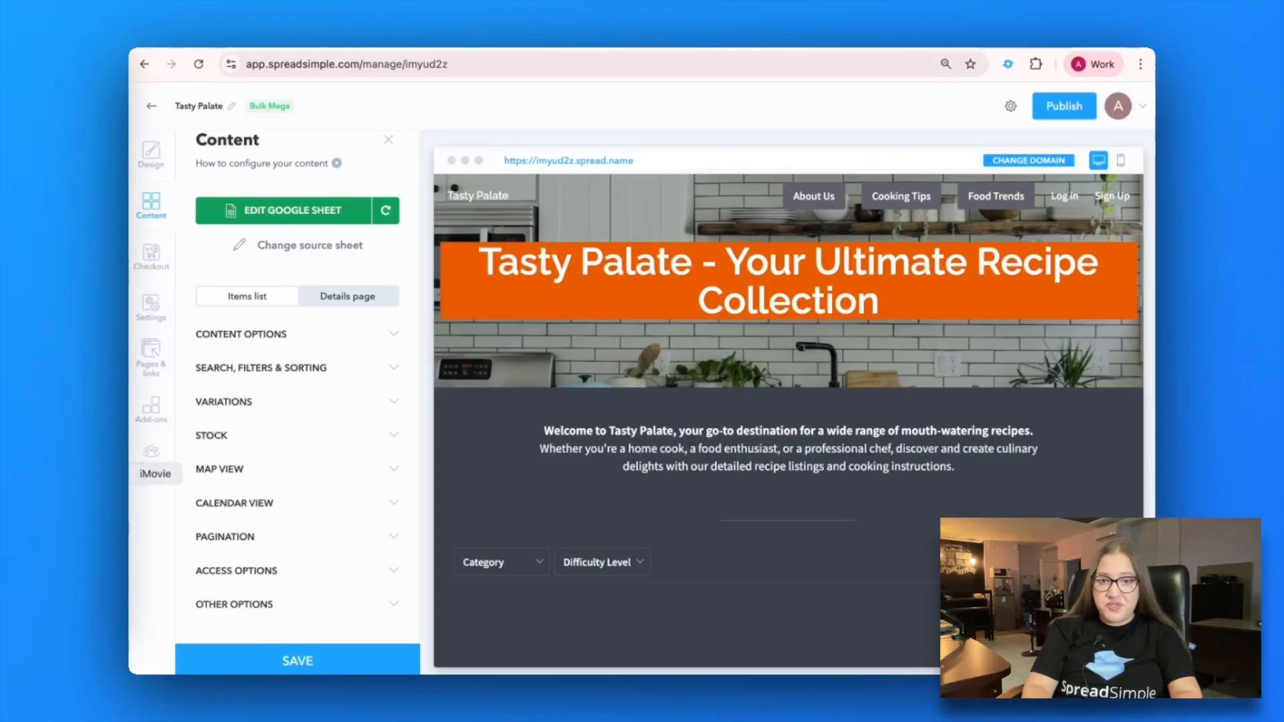
Enable signup in the Access Manager's signup page settings with "pending" as the default user group, and save.
click(151, 462)
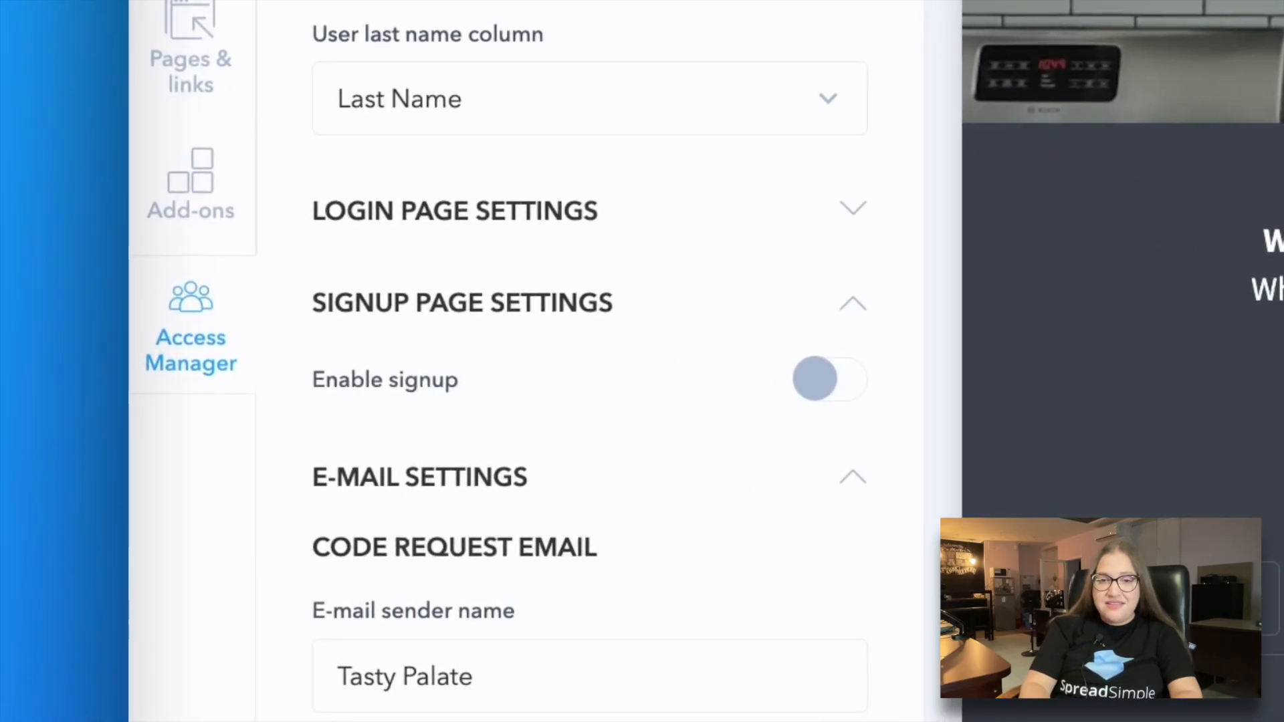
scroll(590, 375, down, 4)
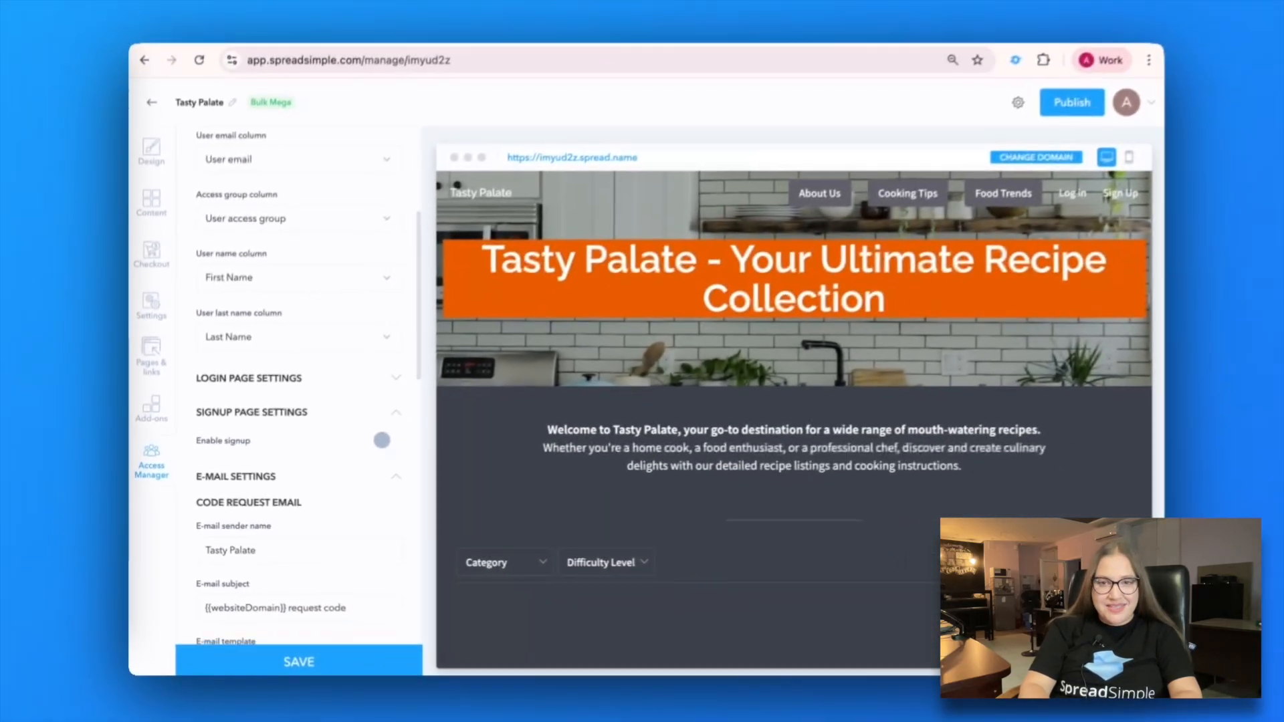
scroll(297, 388, down, 1)
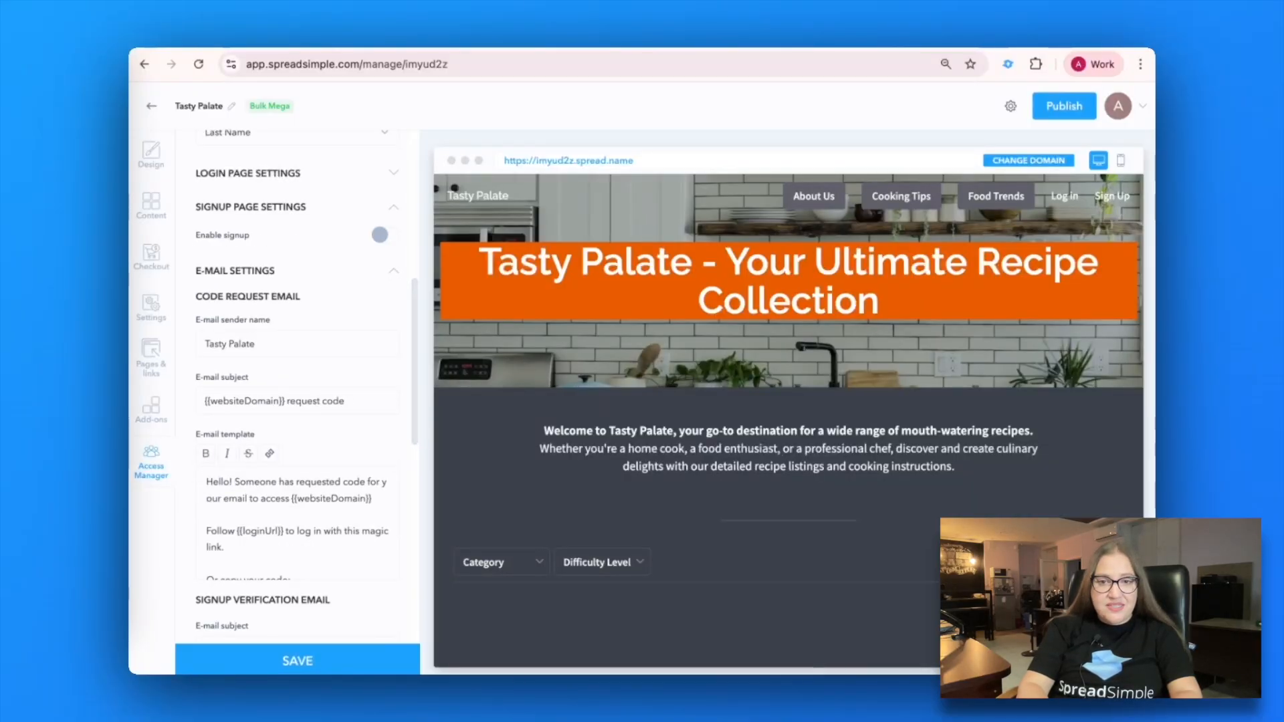
click(385, 236)
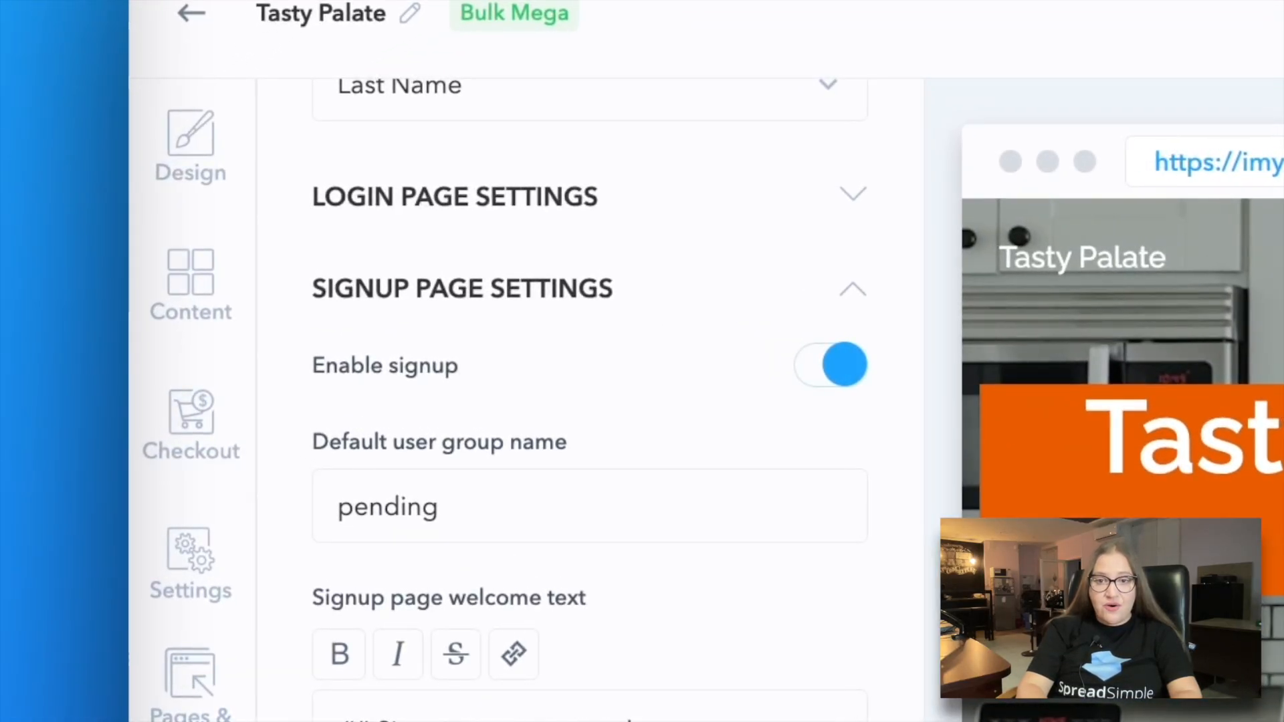
key(super+a)
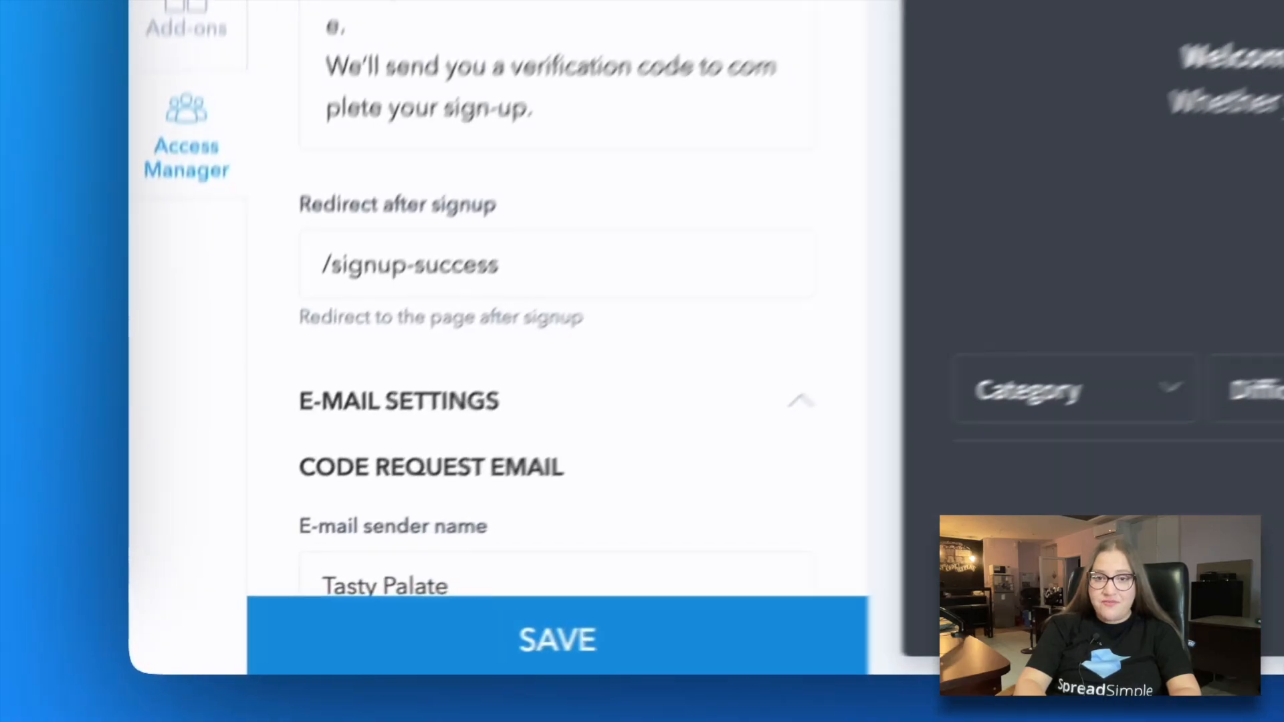
click(298, 661)
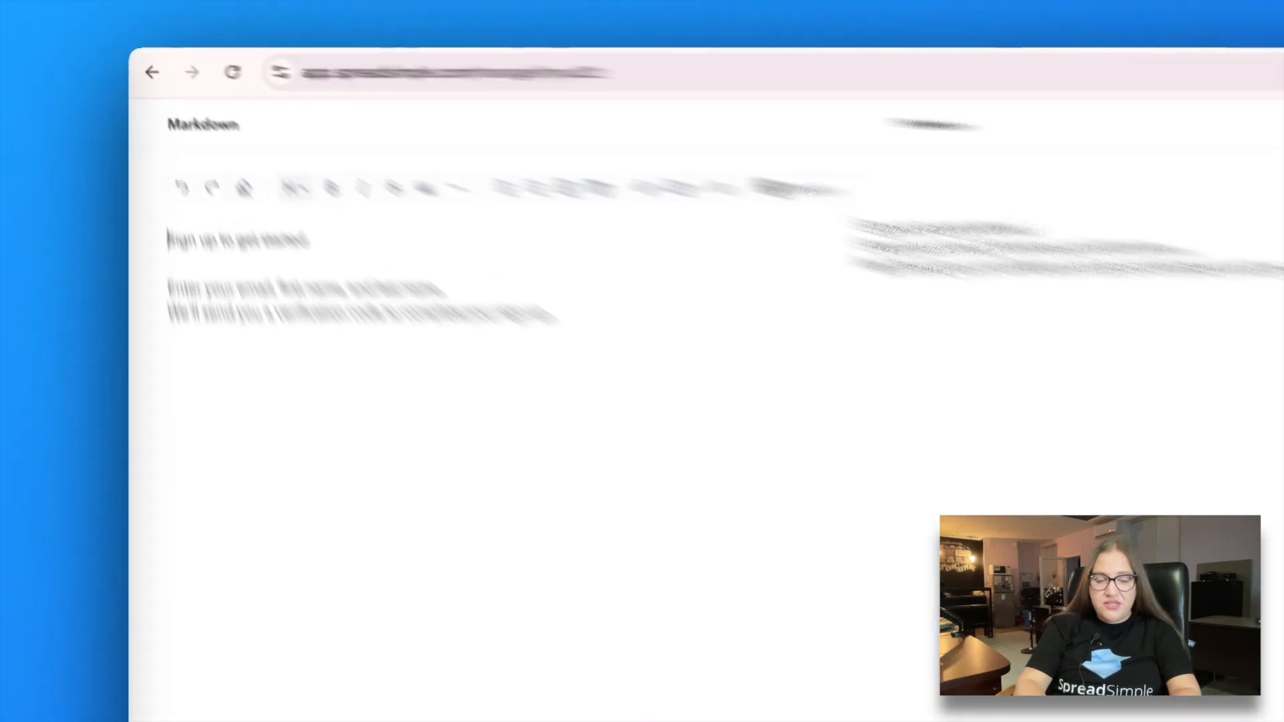
Format "Sign up to get started" as Heading 2 in the signup welcome text and bold the two instruction lines beneath it.
drag(167, 240, 308, 240)
click(294, 188)
click(252, 268)
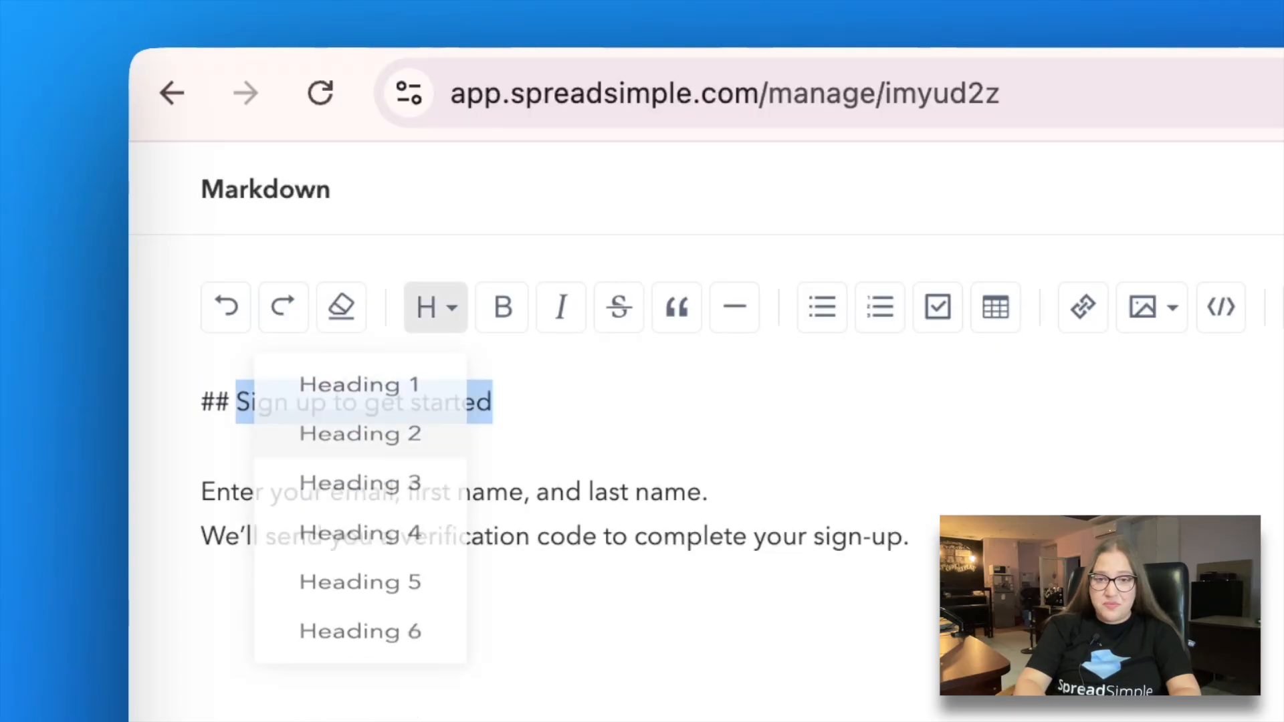
click(253, 536)
drag(200, 492, 910, 536)
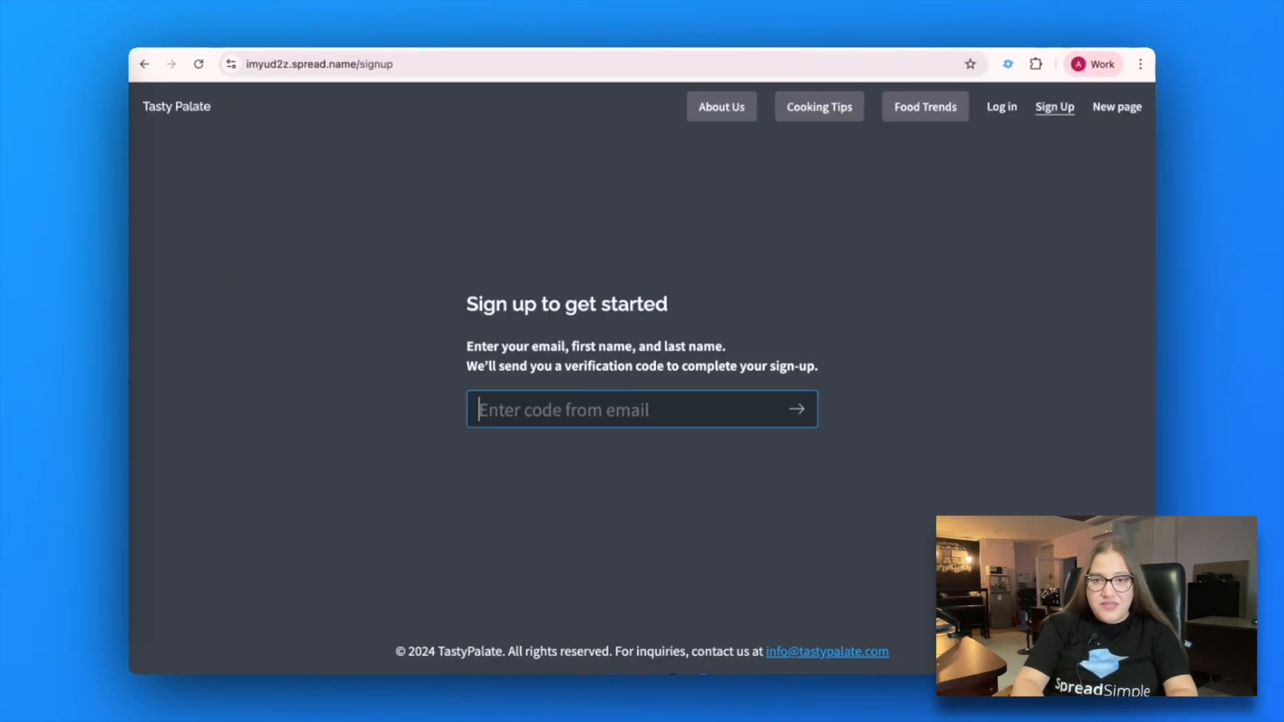
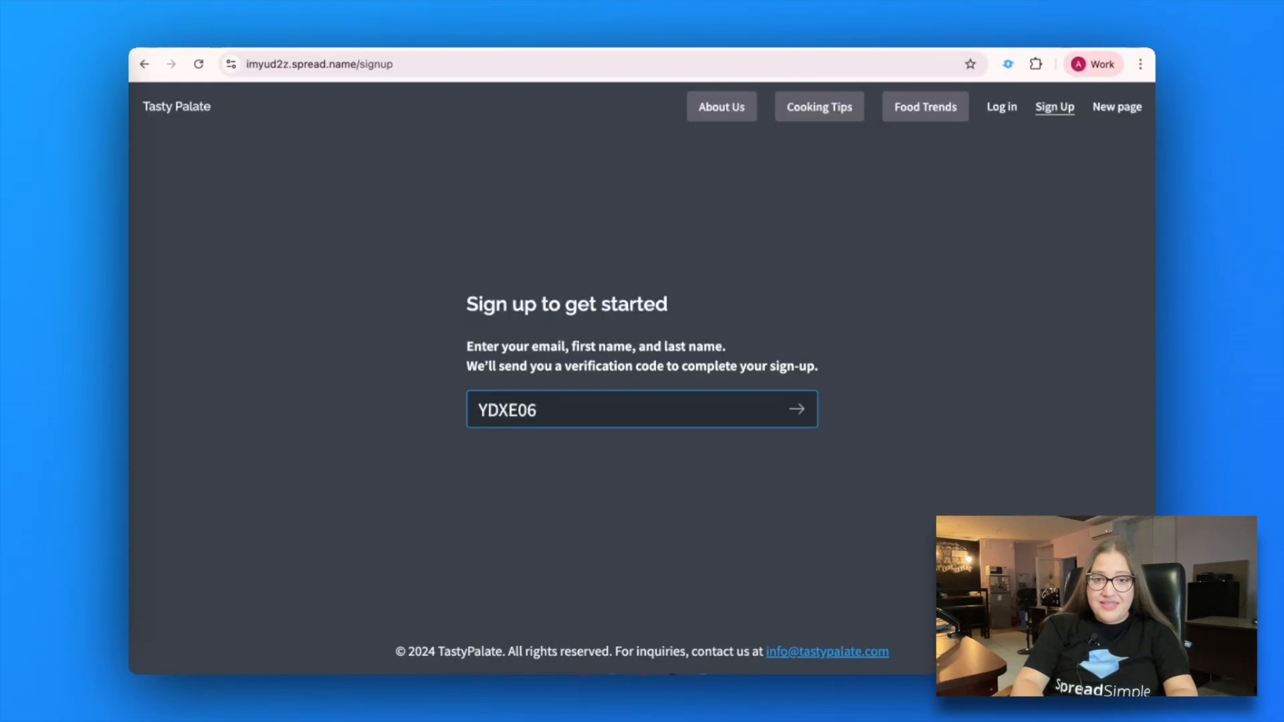
Paste the e-mailed verification code on the site's sign-up page and submit it.
key(Return)
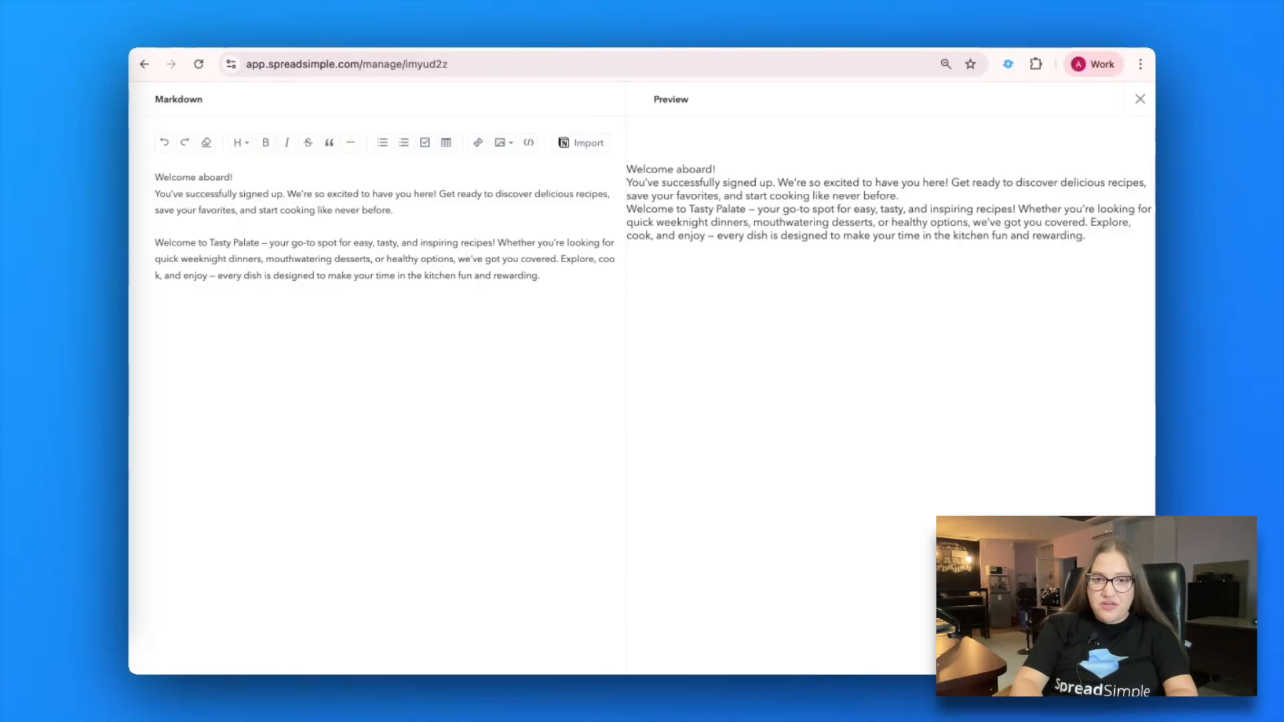
Format the "Welcome aboard!" line of the new page's content as Heading 2.
triple_click(194, 177)
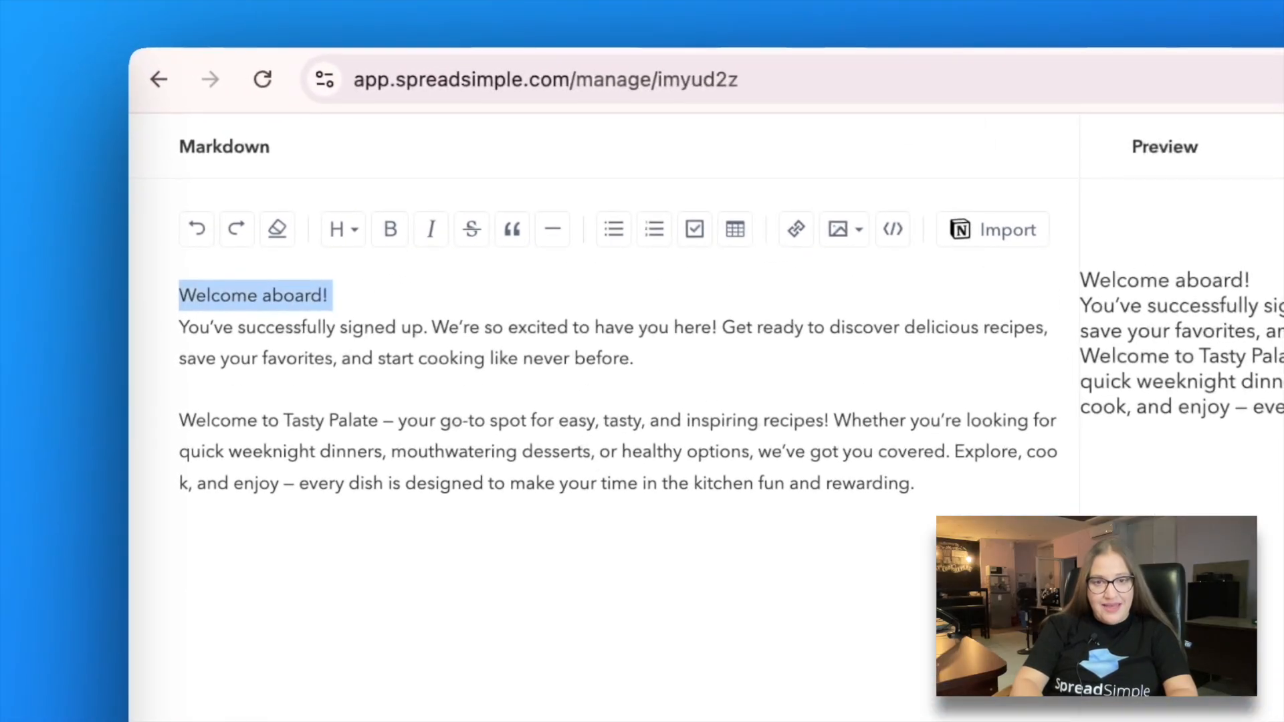
click(240, 142)
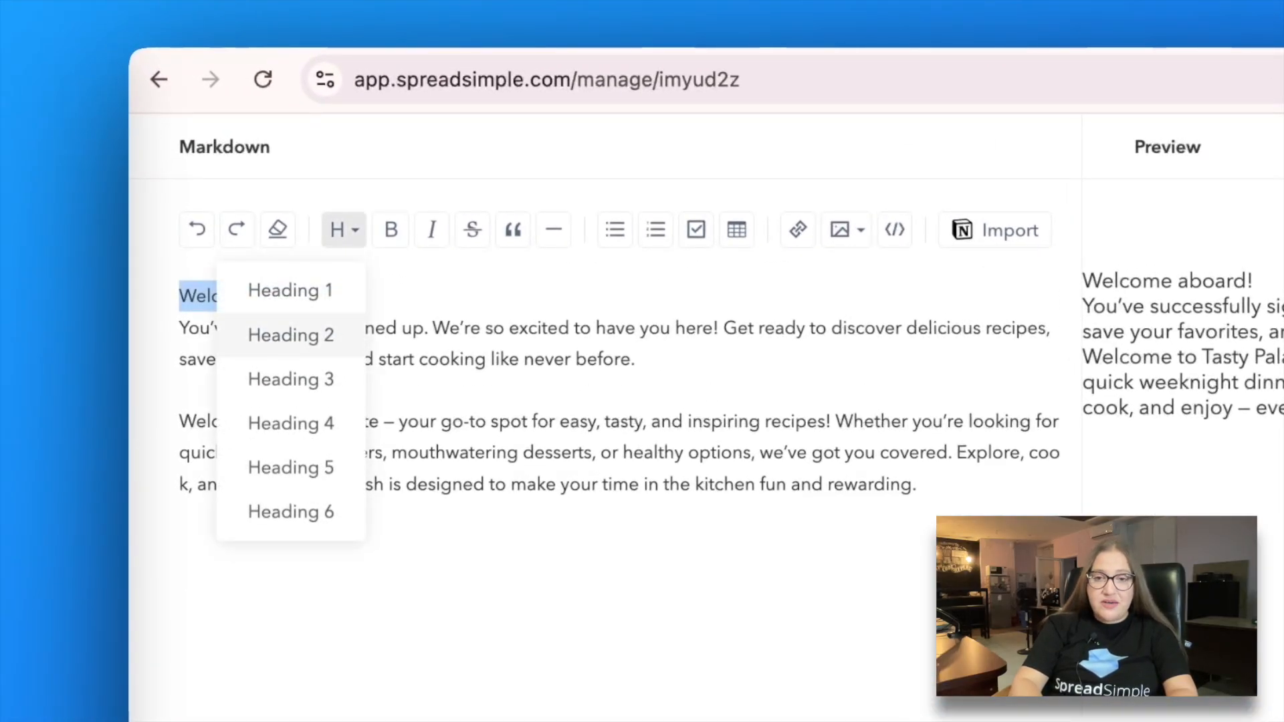
click(291, 334)
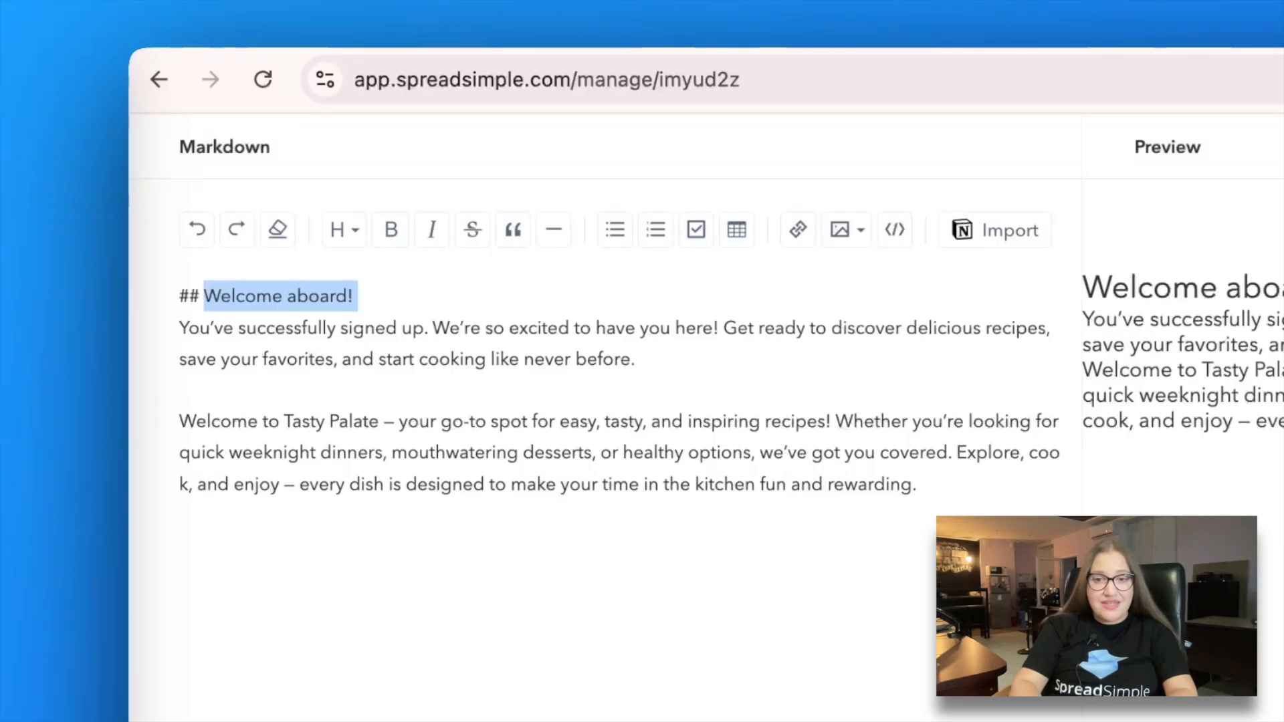
click(640, 360)
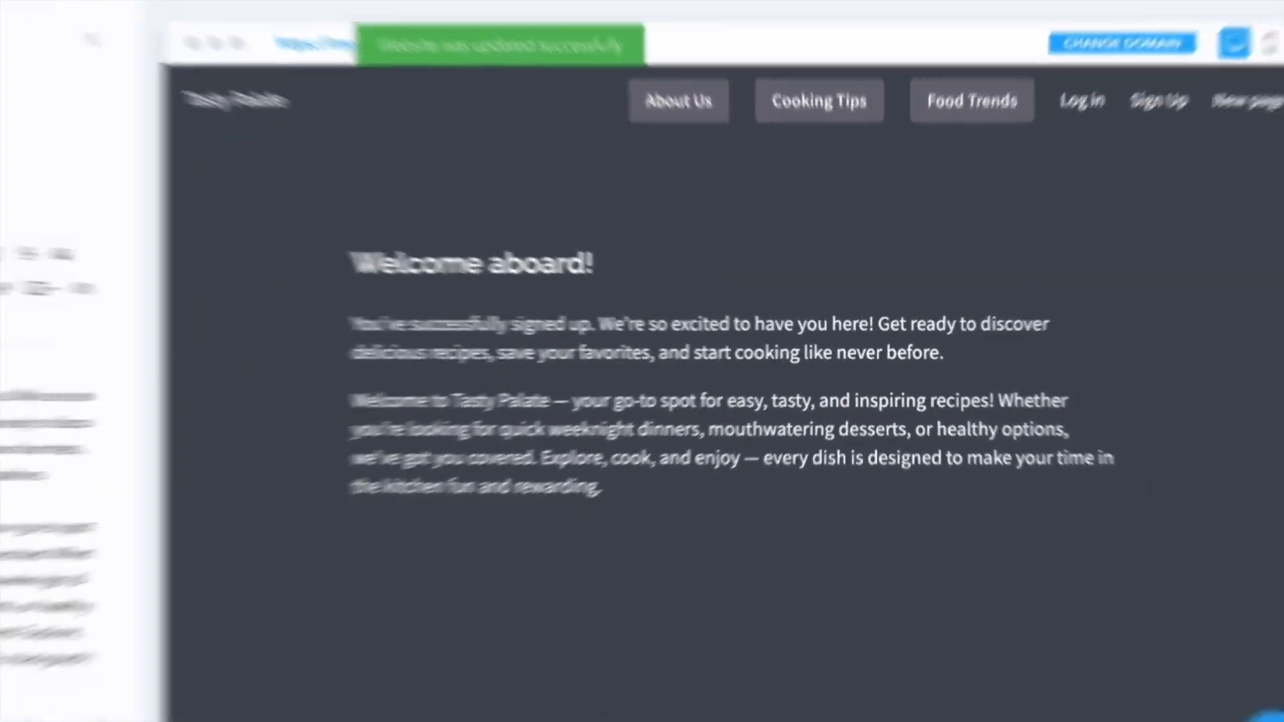
Remove "signup-success" from the redirect after signup in the signup page settings, leaving only "/".
scroll(298, 401, down, 3)
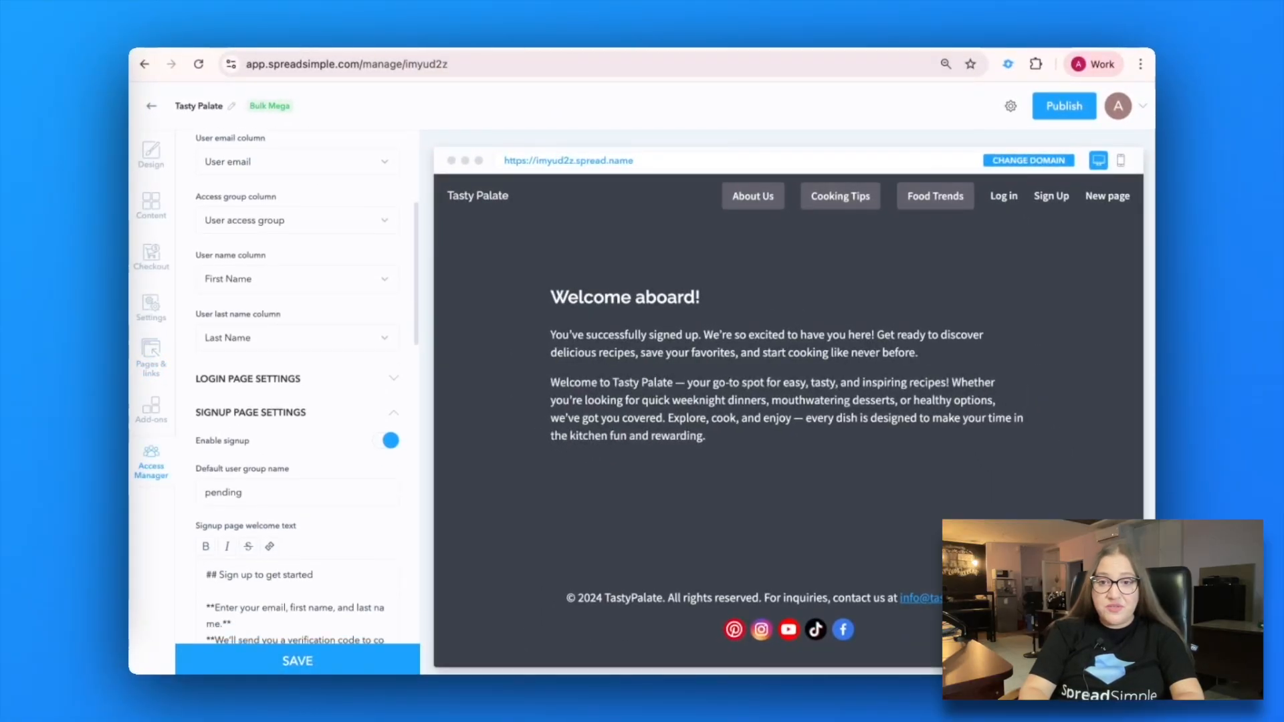
scroll(298, 401, down, 4)
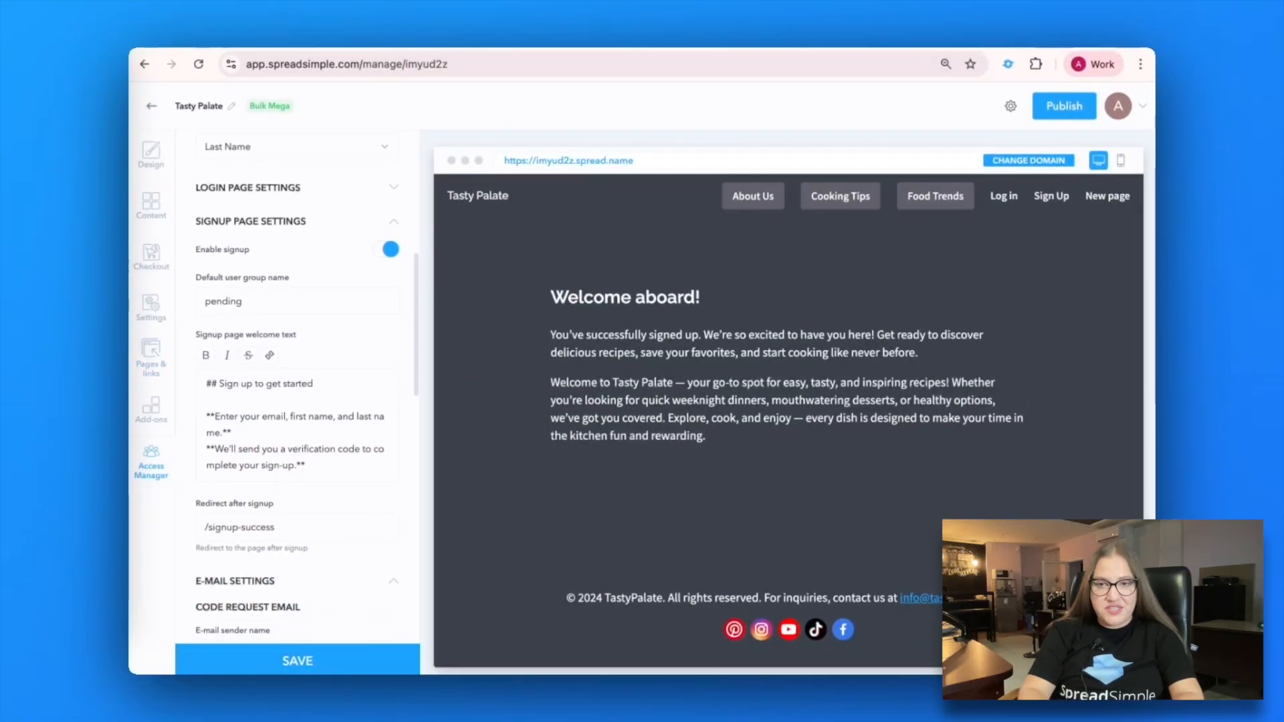
scroll(298, 325, down, 1)
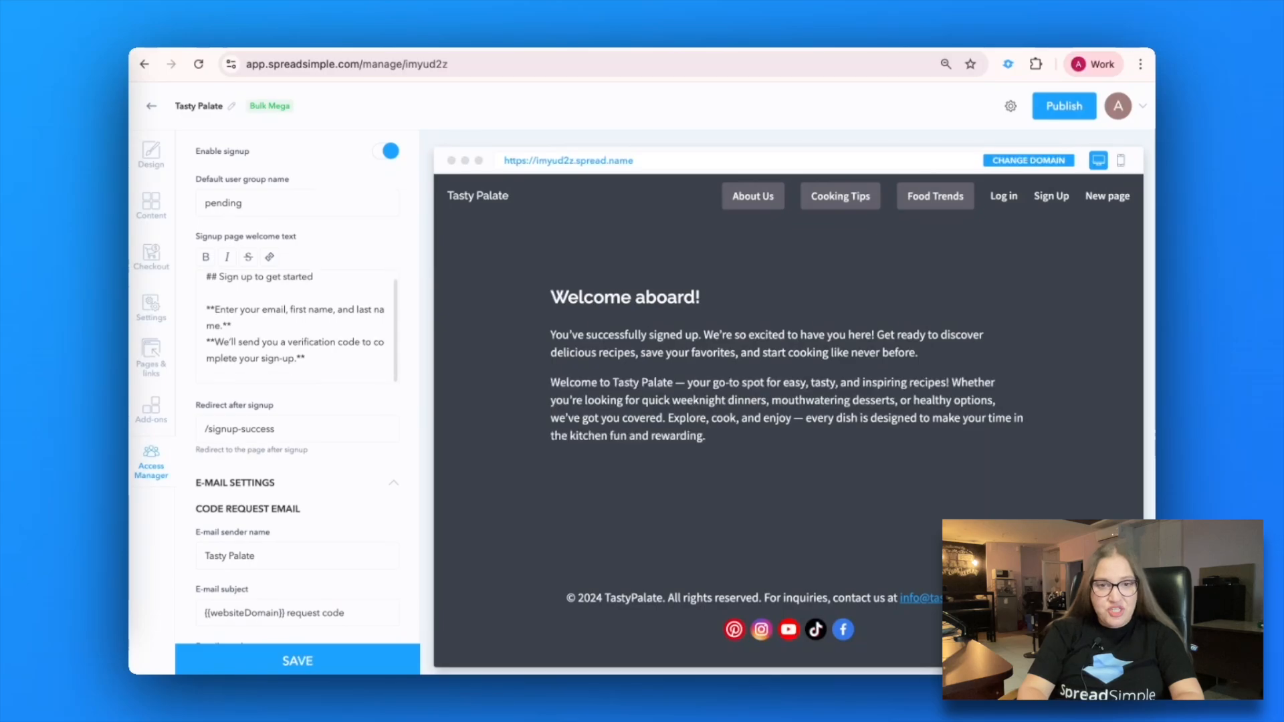
drag(277, 429, 208, 429)
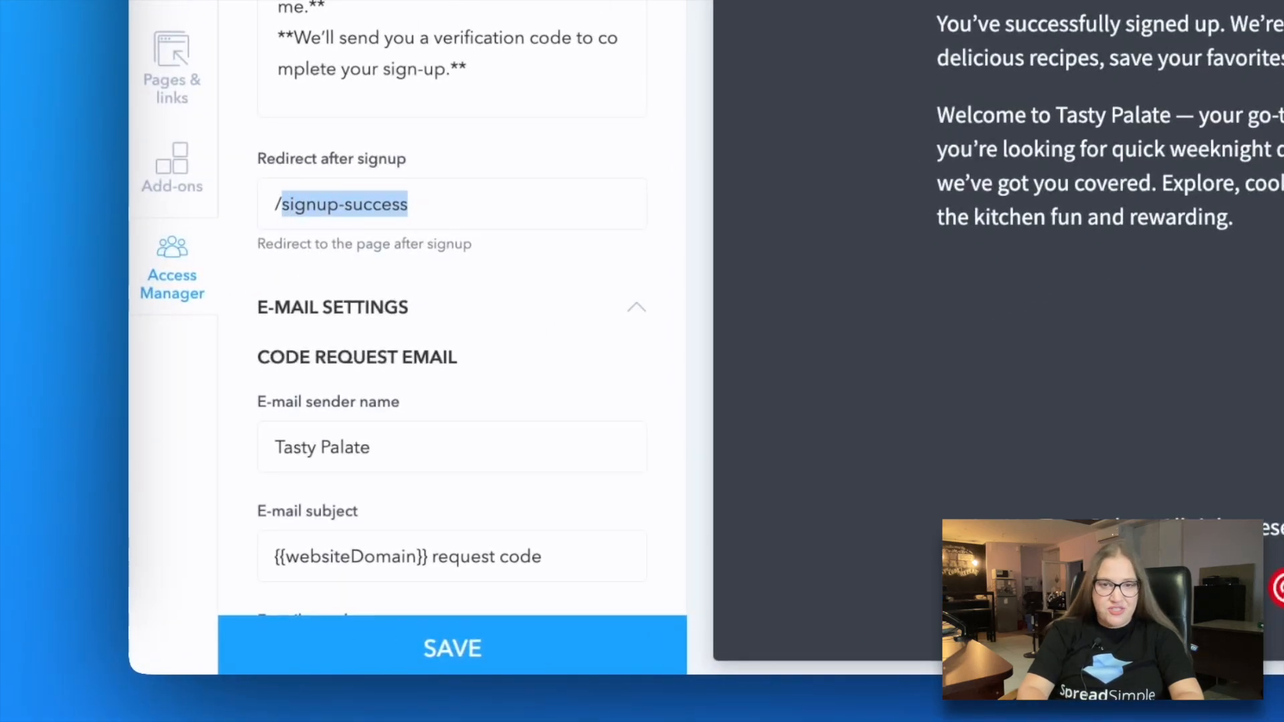
key(BackSpace)
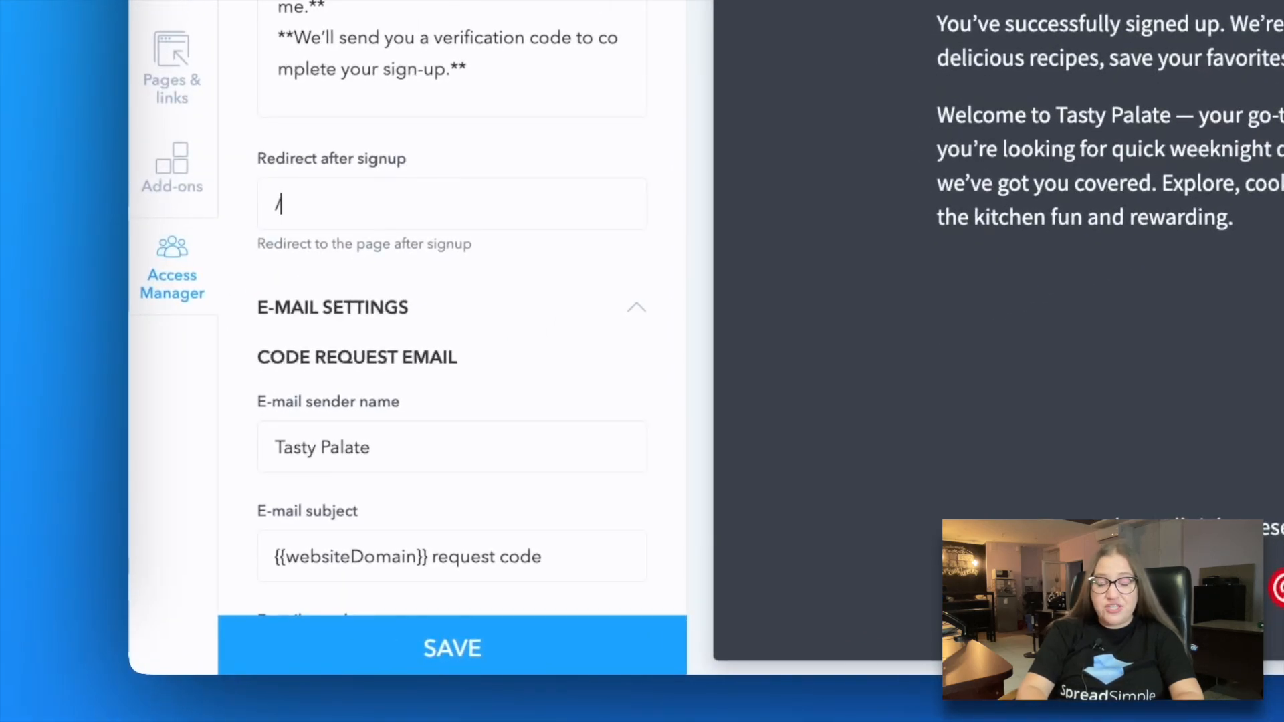
key(super+a)
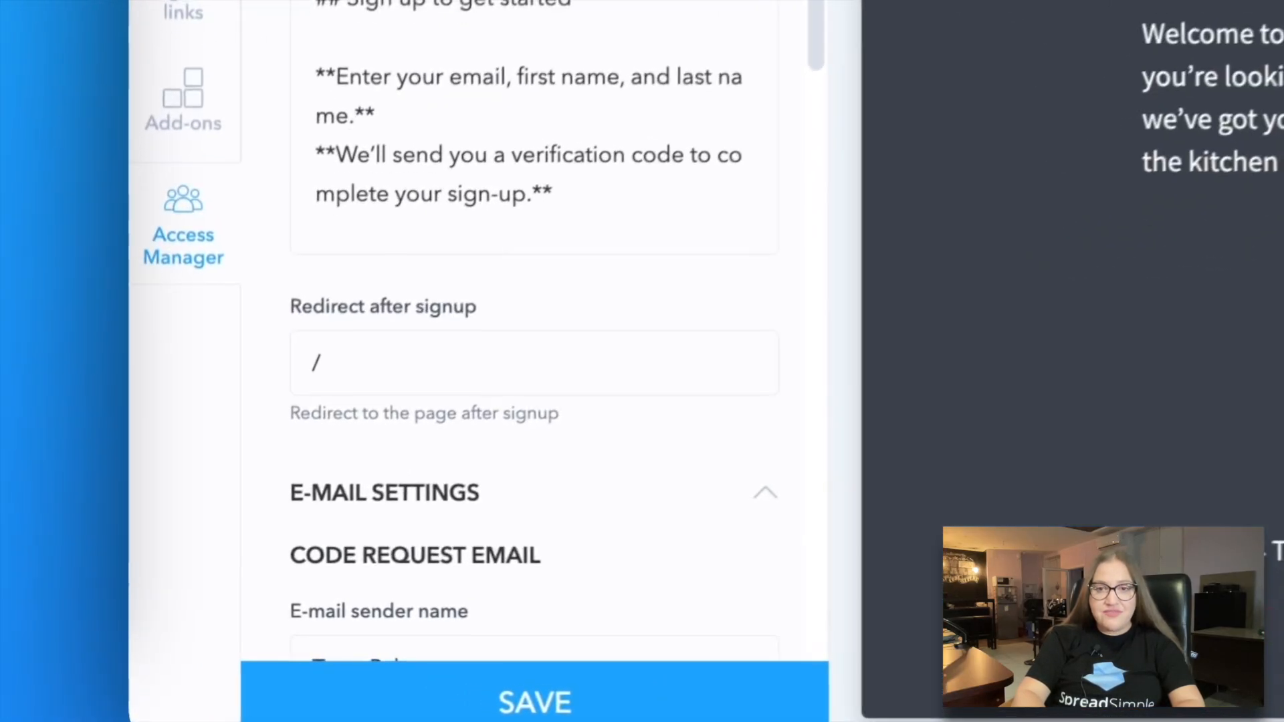
Review the code request and signup verification e-mail subjects and templates, including the validationCode placeholder.
scroll(541, 335, down, 4)
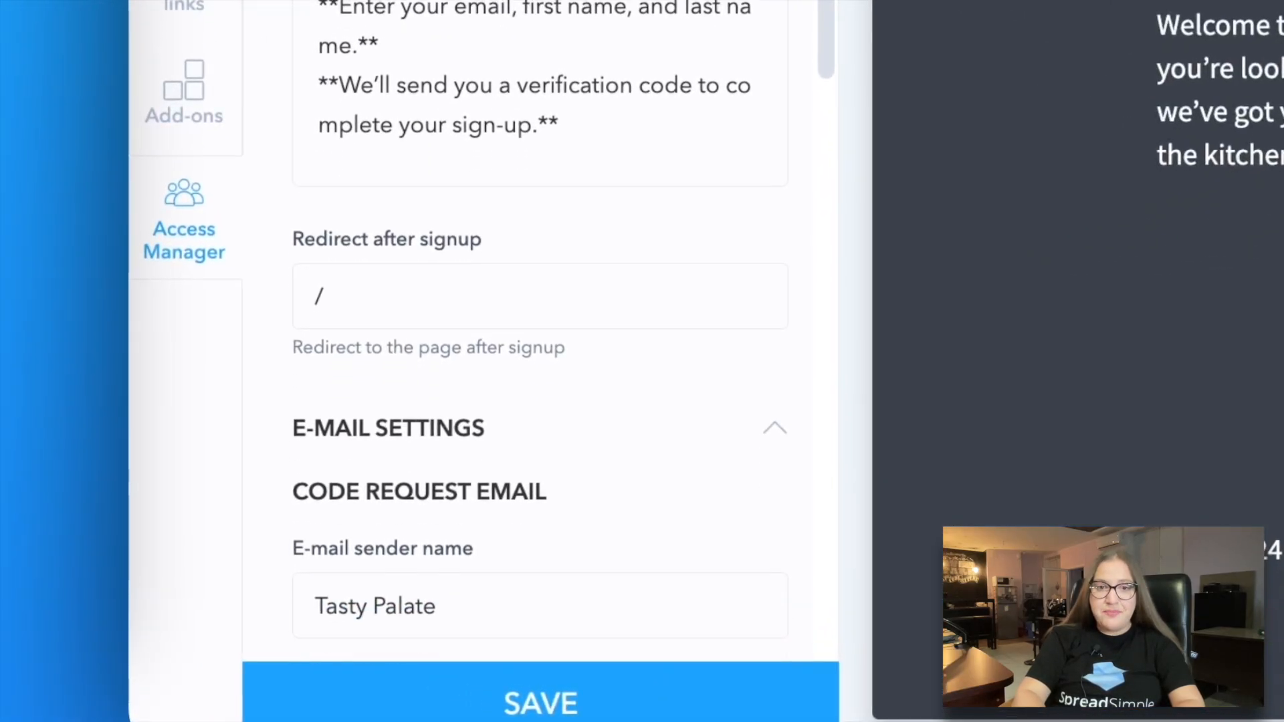
scroll(541, 335, down, 3)
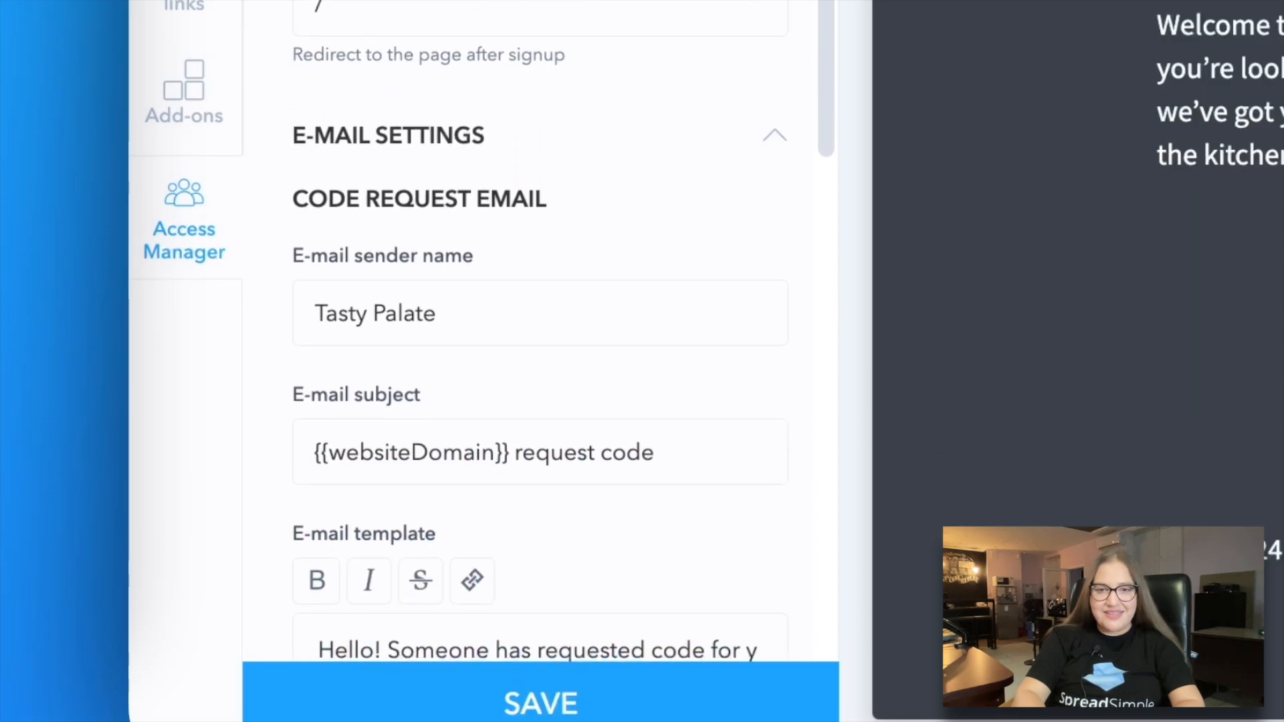
scroll(541, 334, down, 1)
scroll(541, 335, down, 3)
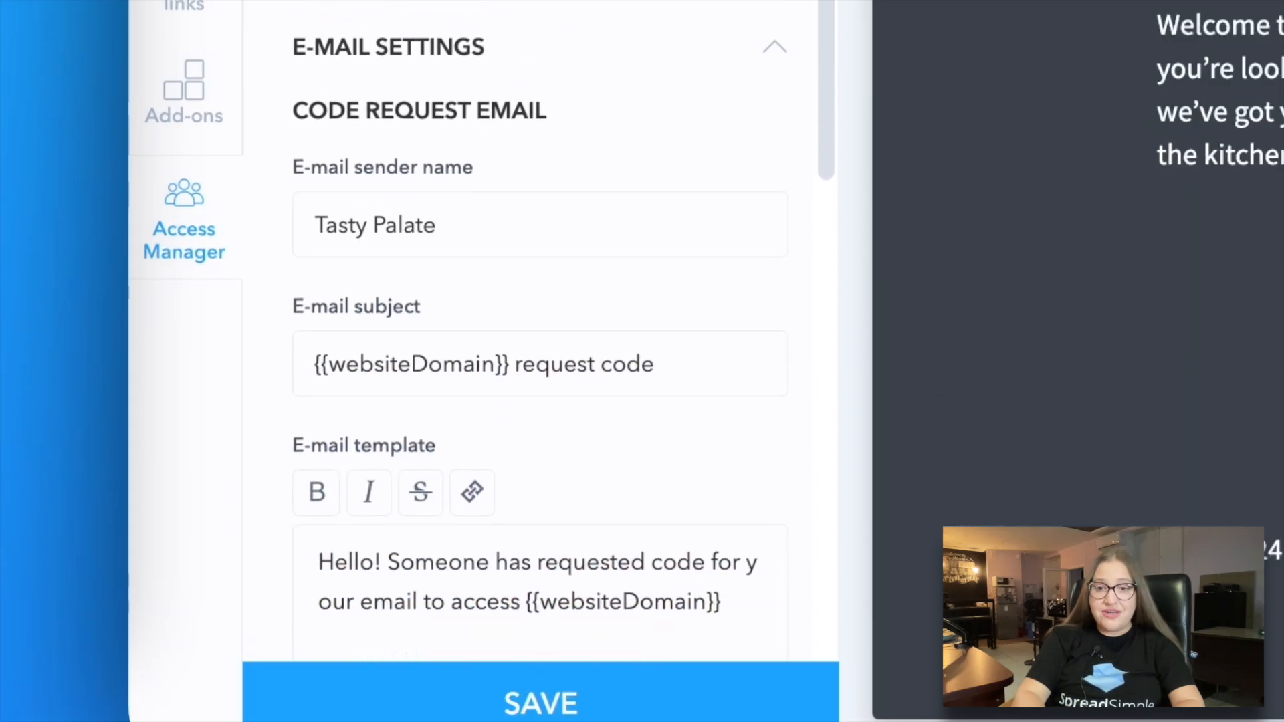
scroll(540, 334, down, 3)
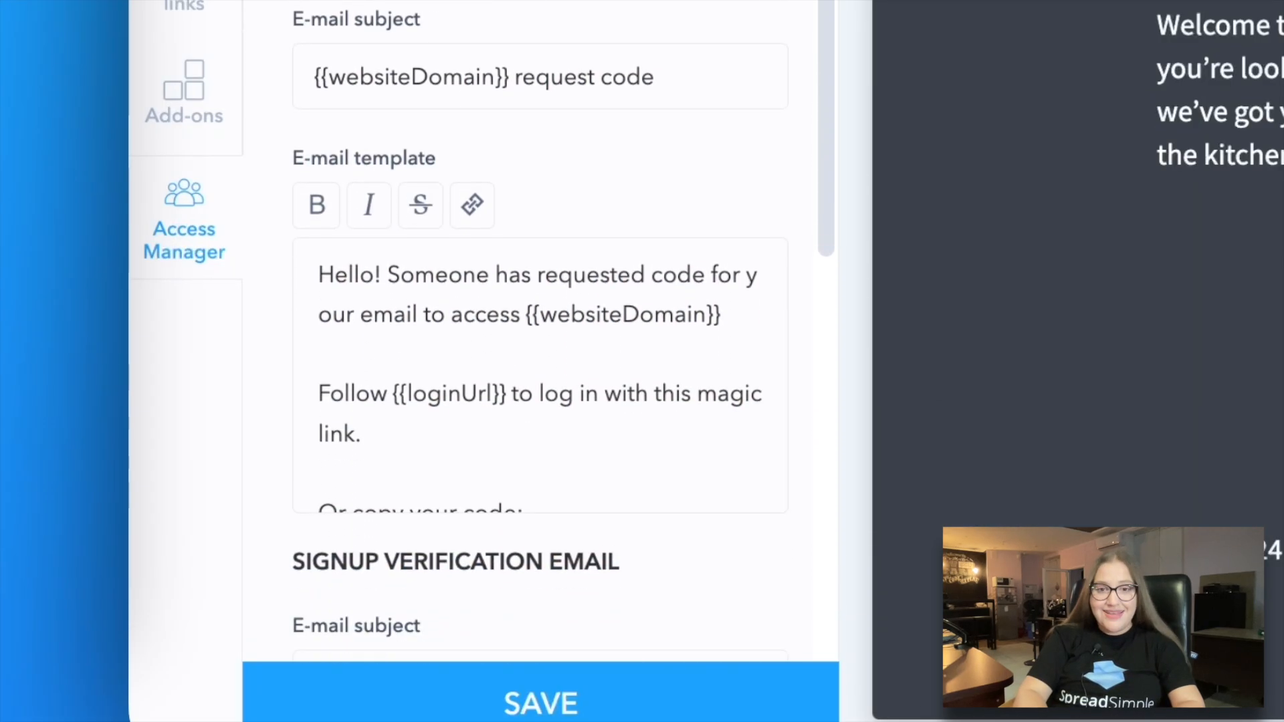
scroll(541, 334, down, 3)
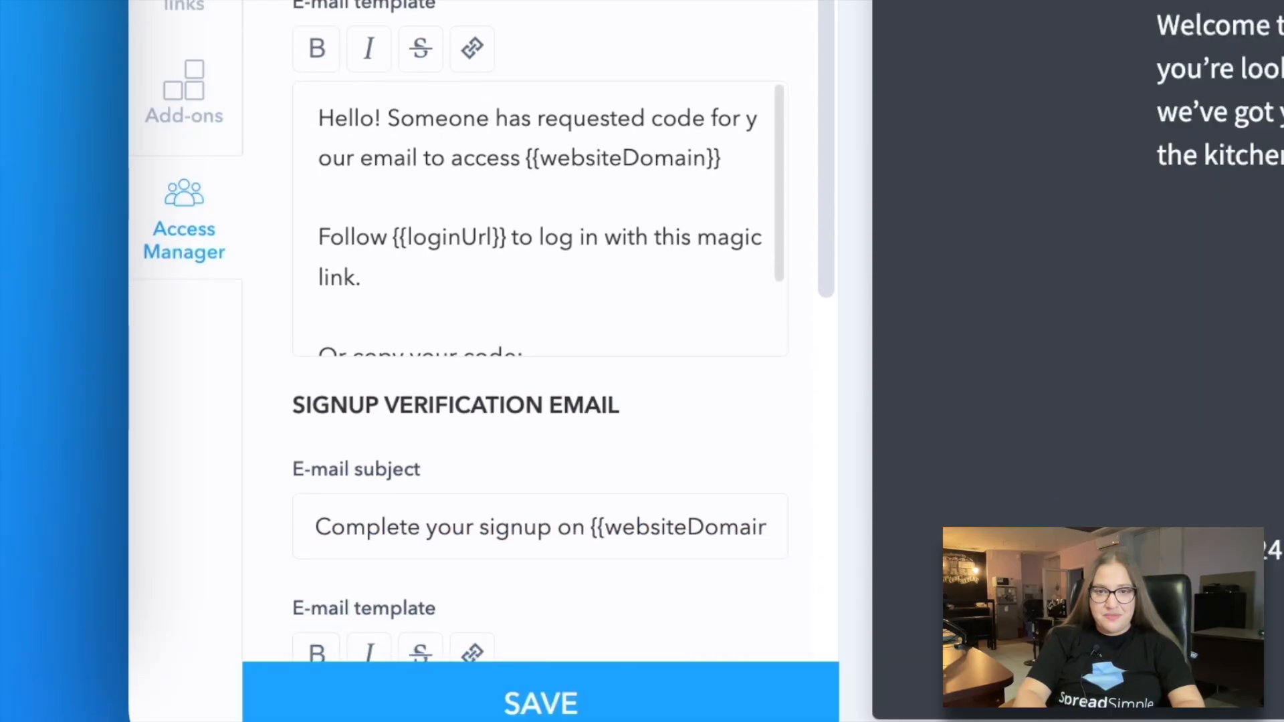
scroll(540, 187, down, 1)
scroll(541, 187, down, 2)
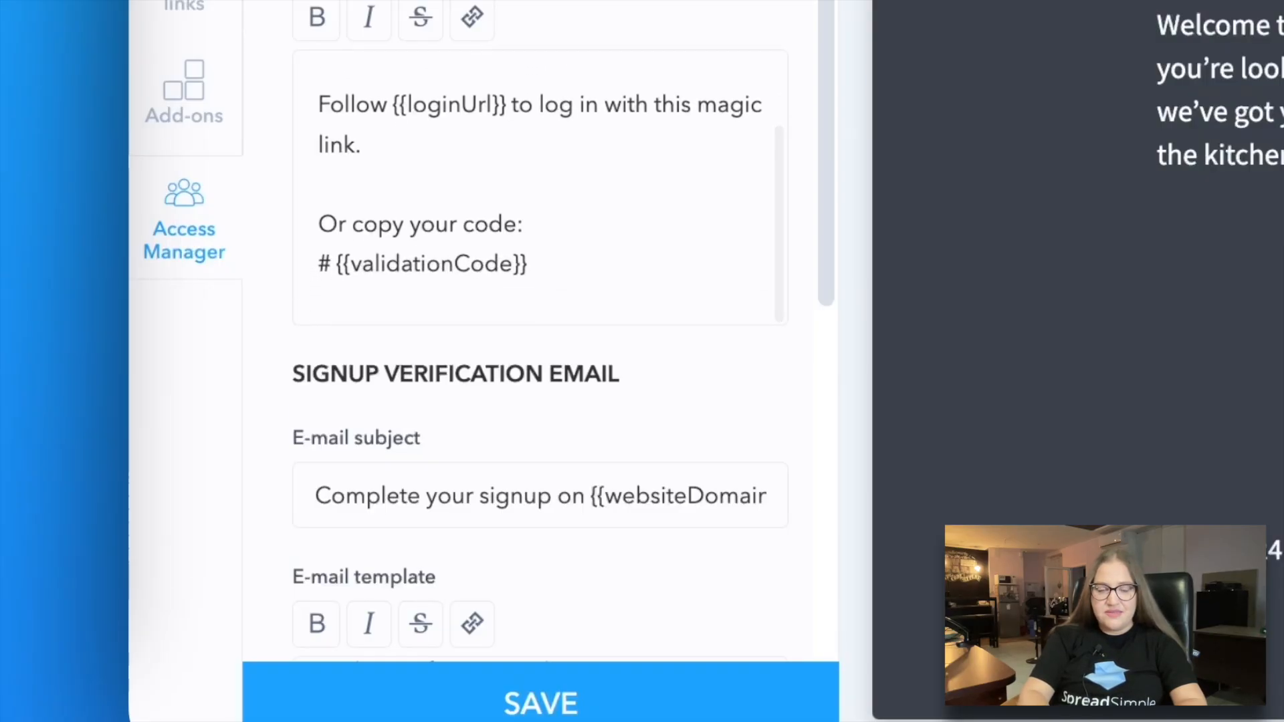
scroll(541, 334, down, 1)
scroll(541, 335, down, 2)
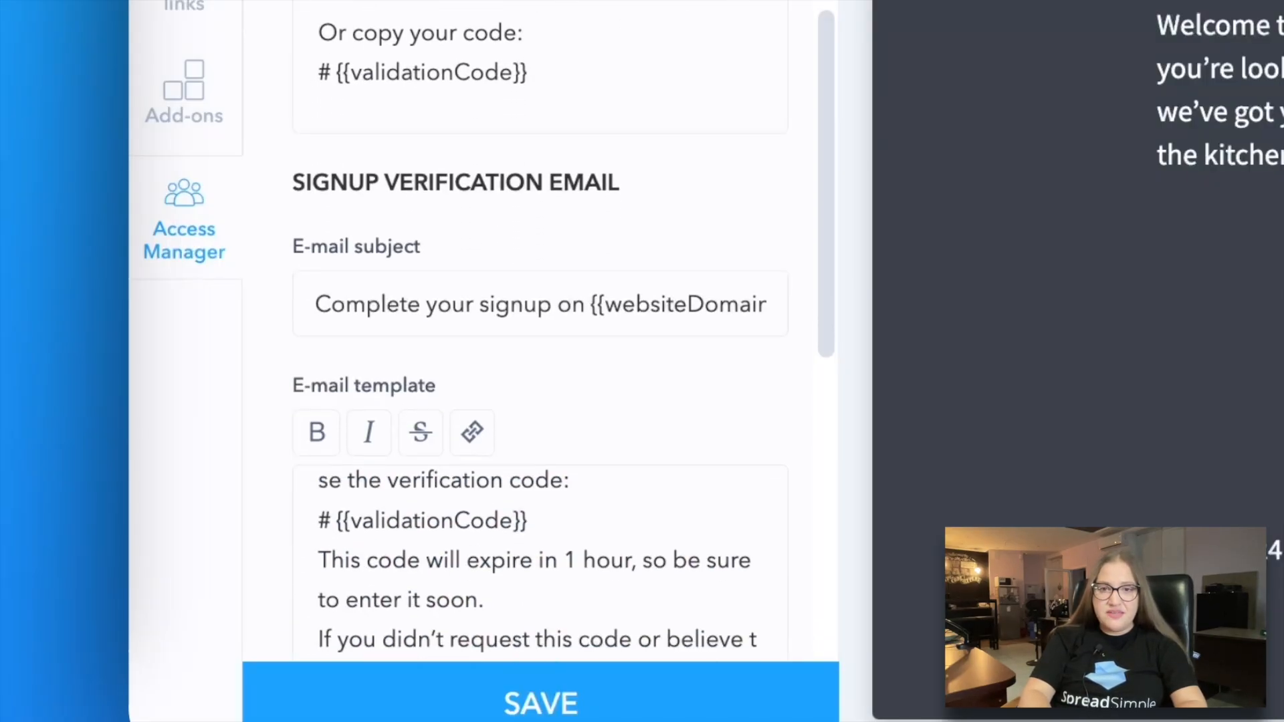
scroll(541, 335, down, 4)
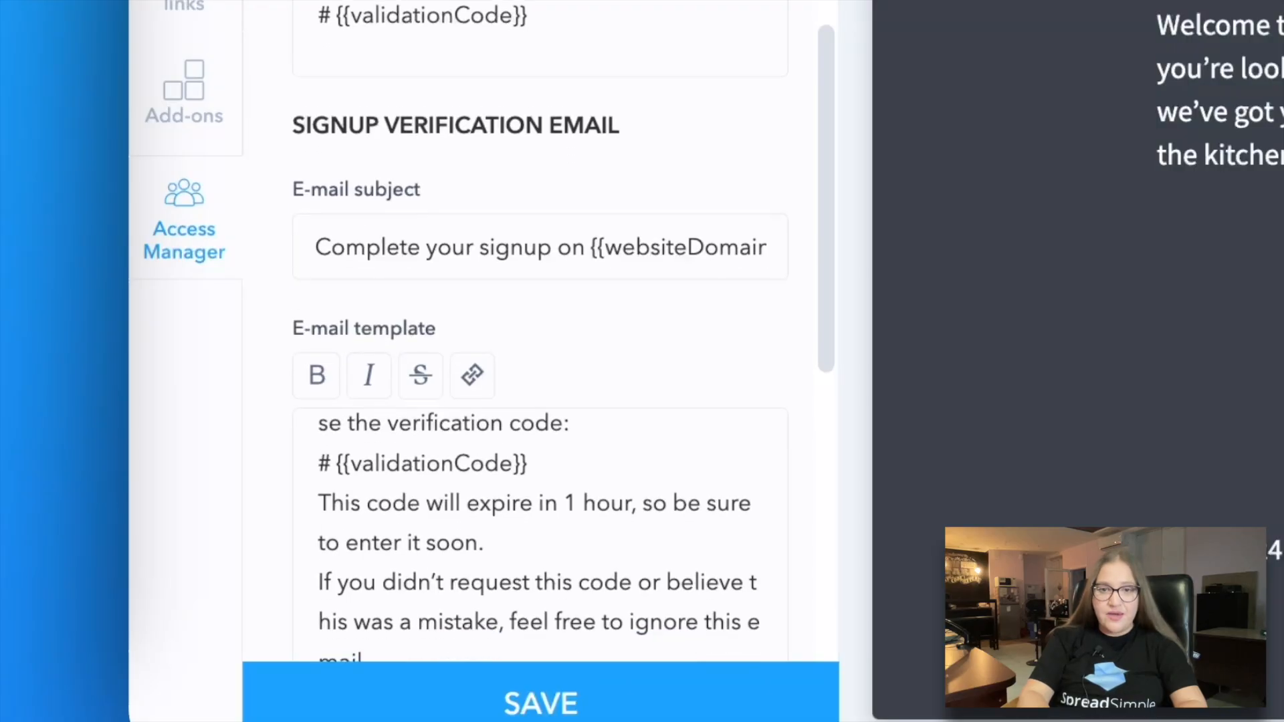
scroll(540, 335, down, 2)
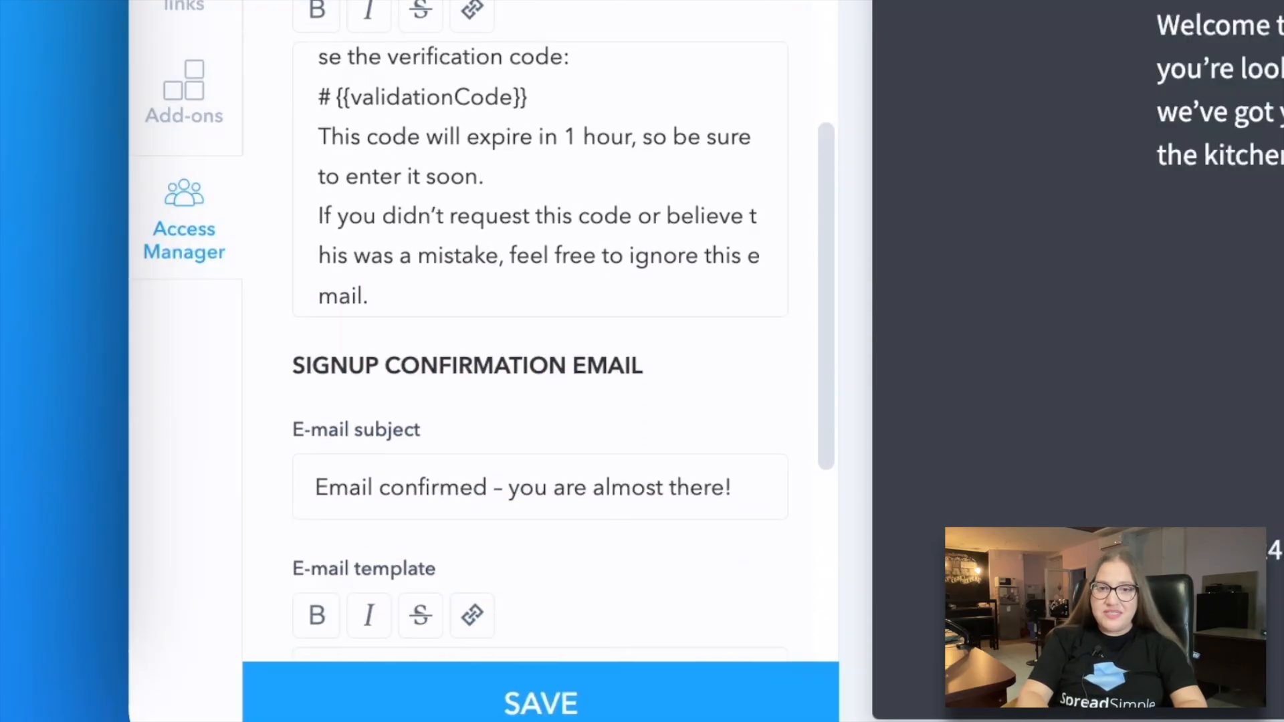
drag(526, 97, 318, 97)
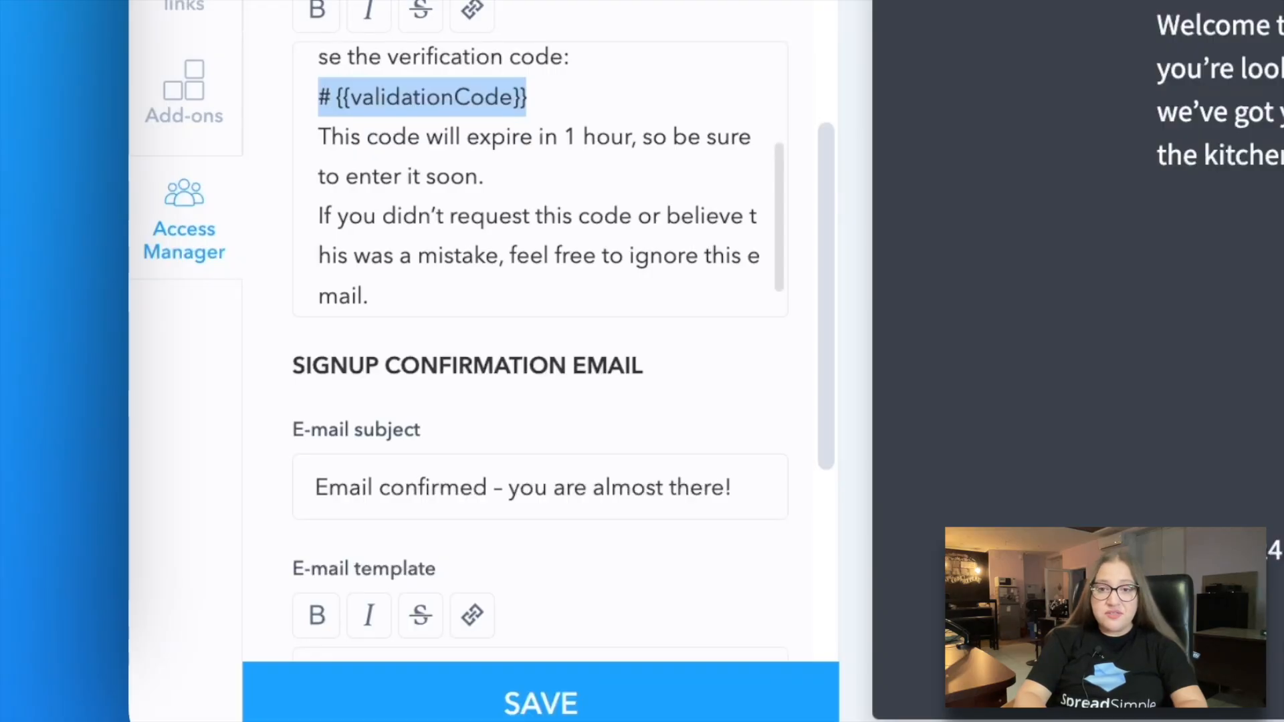
scroll(541, 180, down, 1)
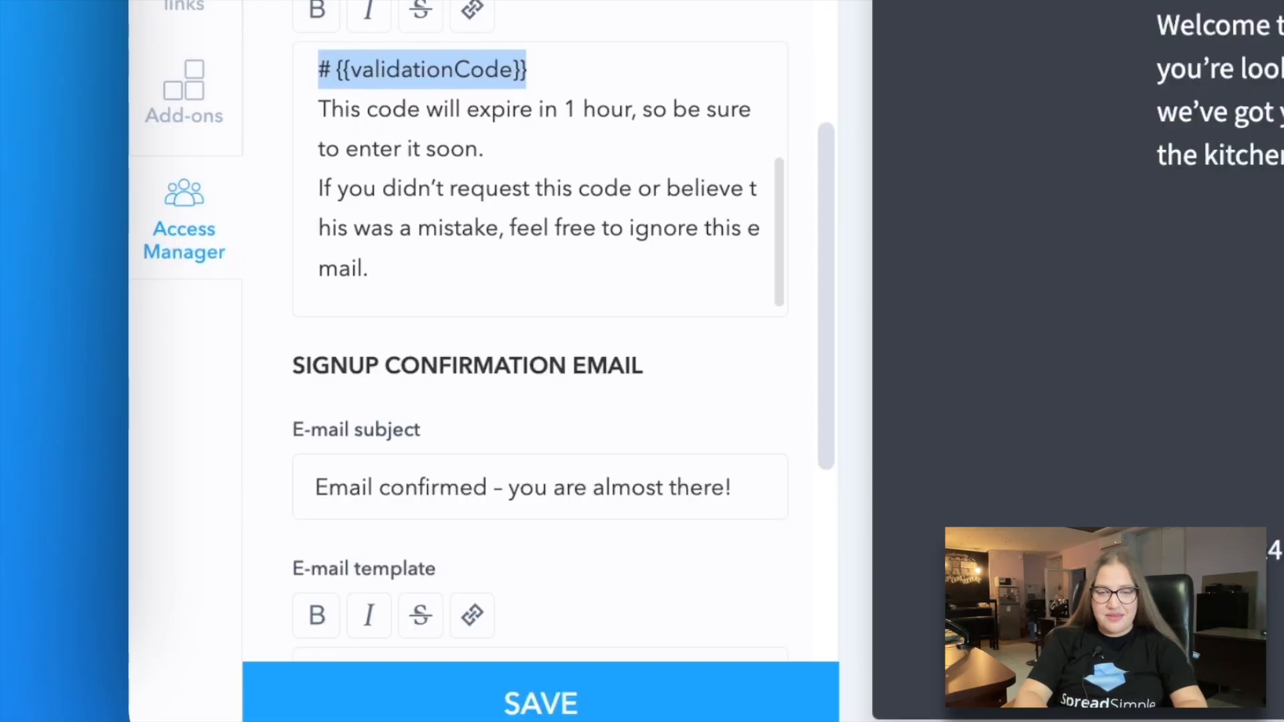
Review the signup confirmation e-mail and the signup notification to the site owner, including their subjects, templates and placeholders.
click(370, 256)
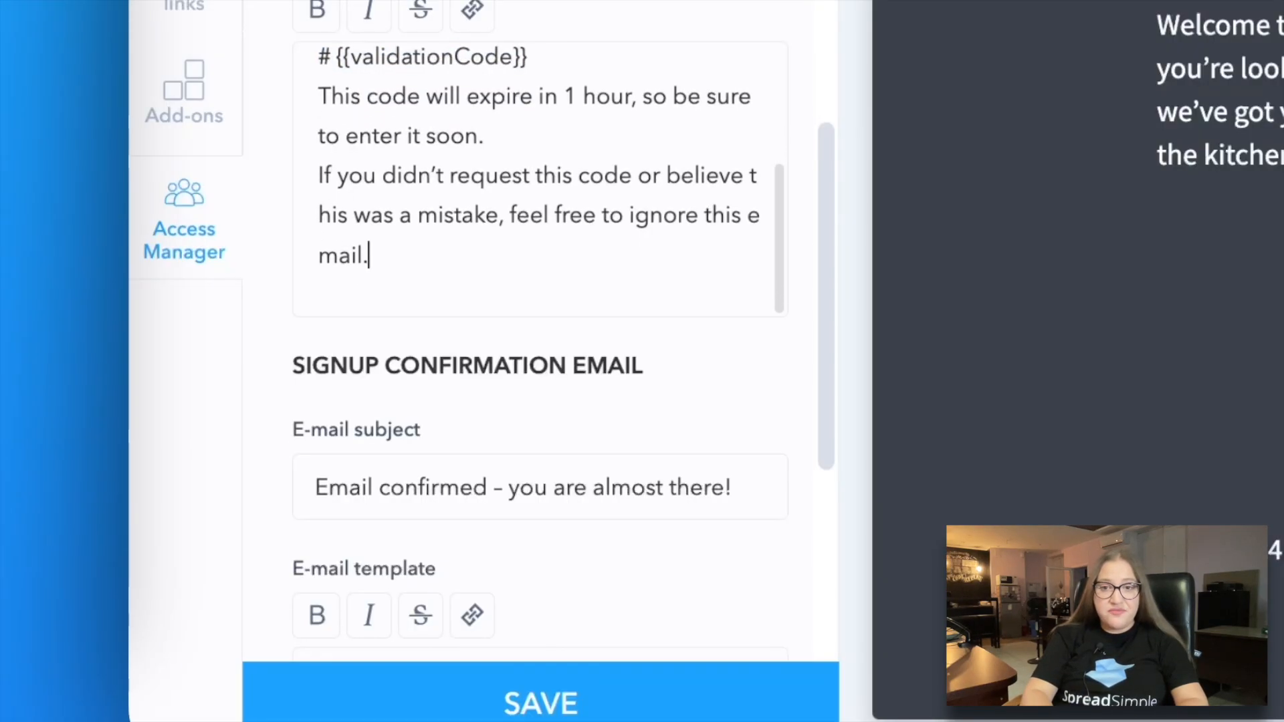
scroll(540, 361, down, 5)
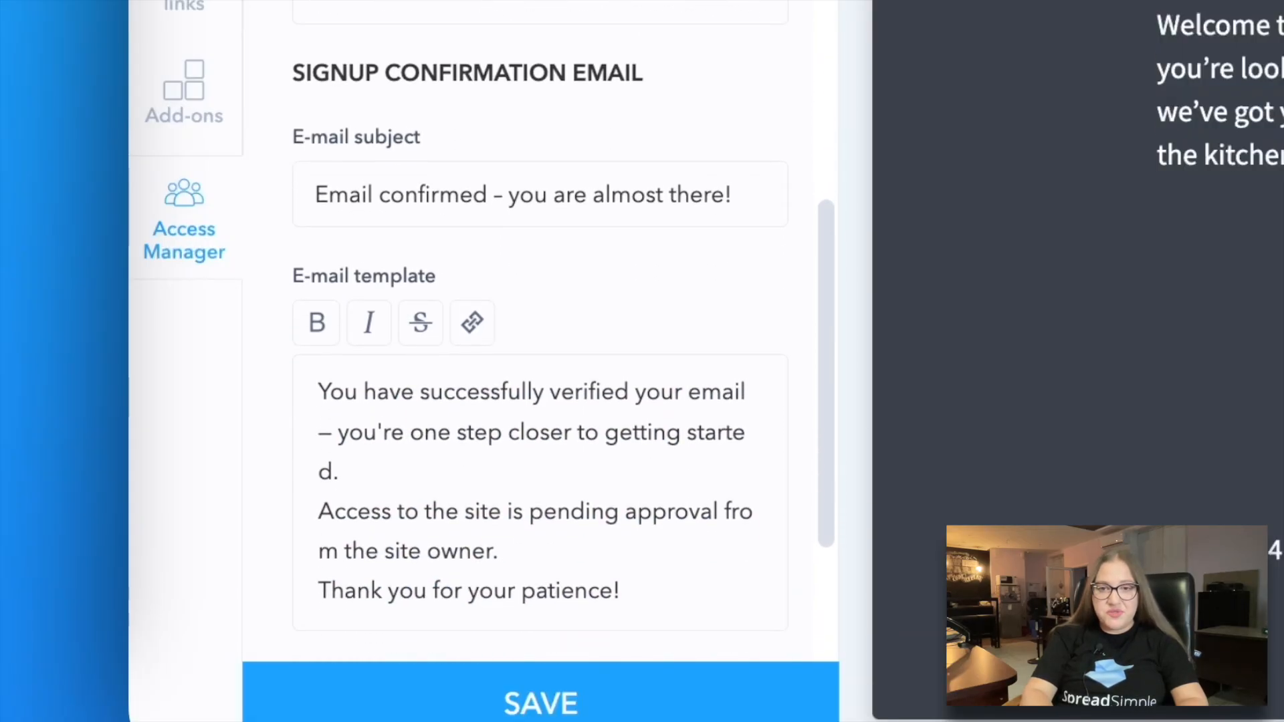
scroll(540, 481, down, 3)
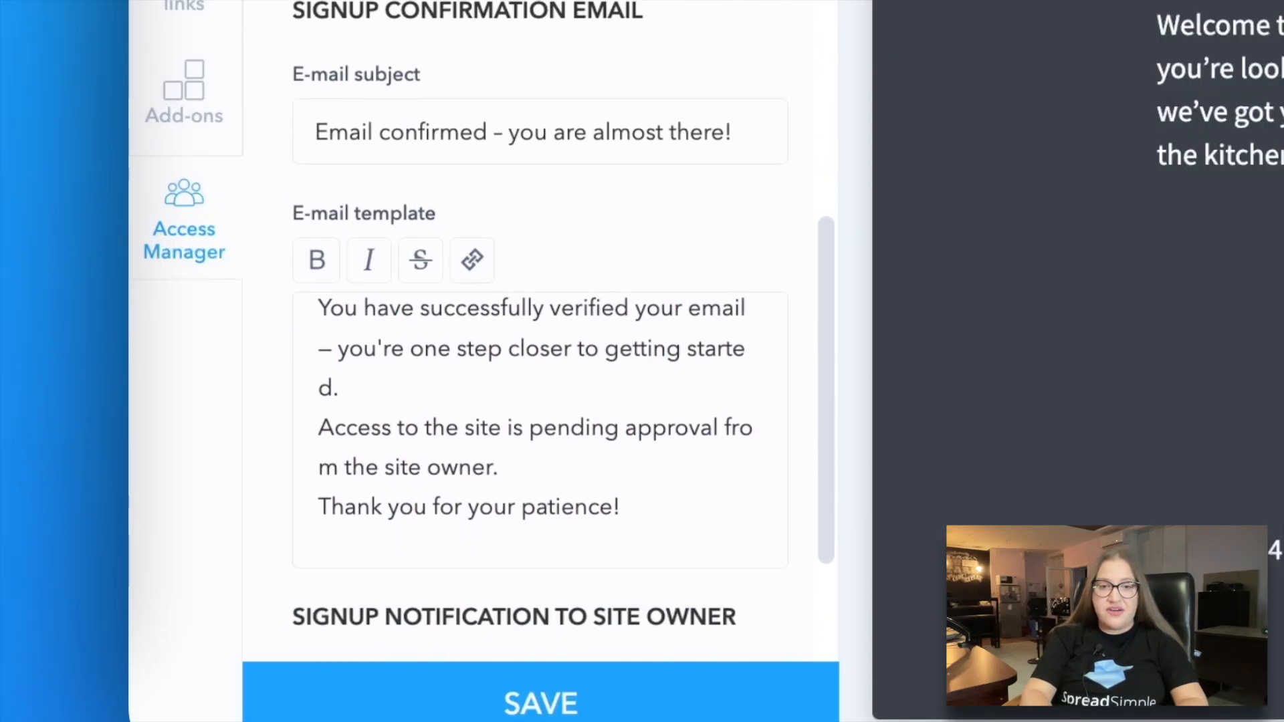
scroll(541, 401, down, 4)
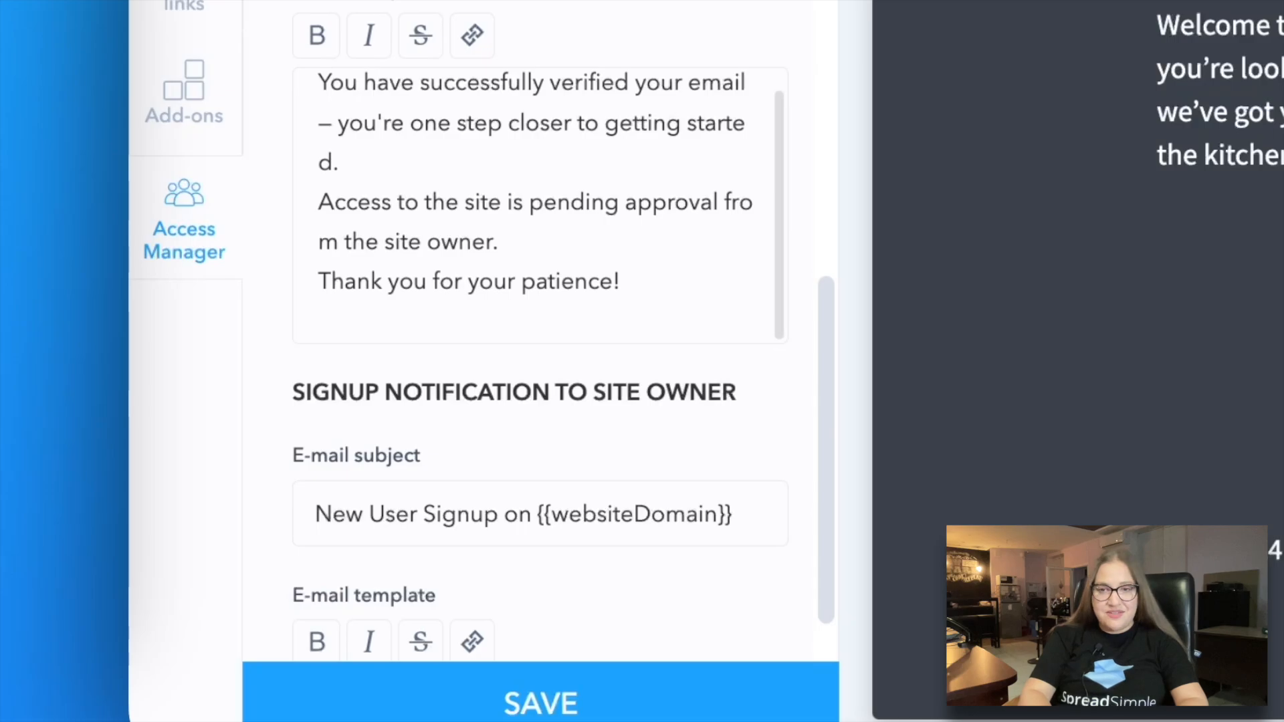
scroll(541, 361, down, 5)
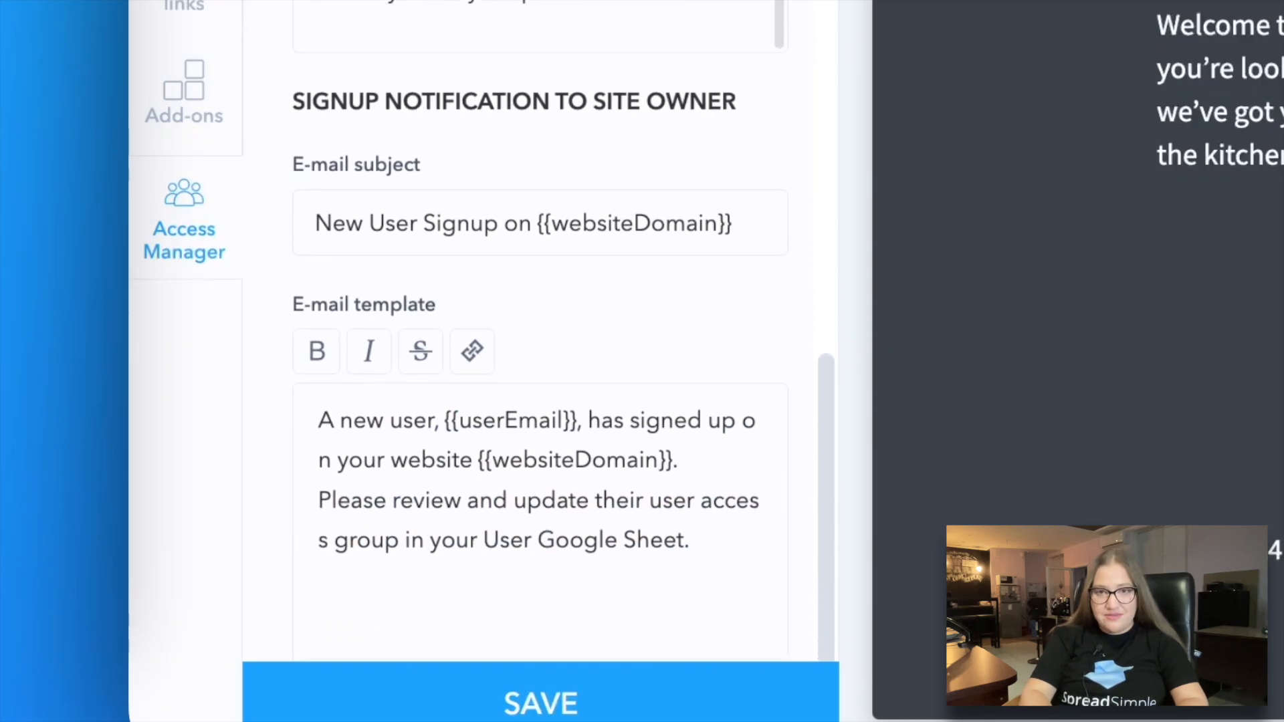
scroll(541, 361, down, 2)
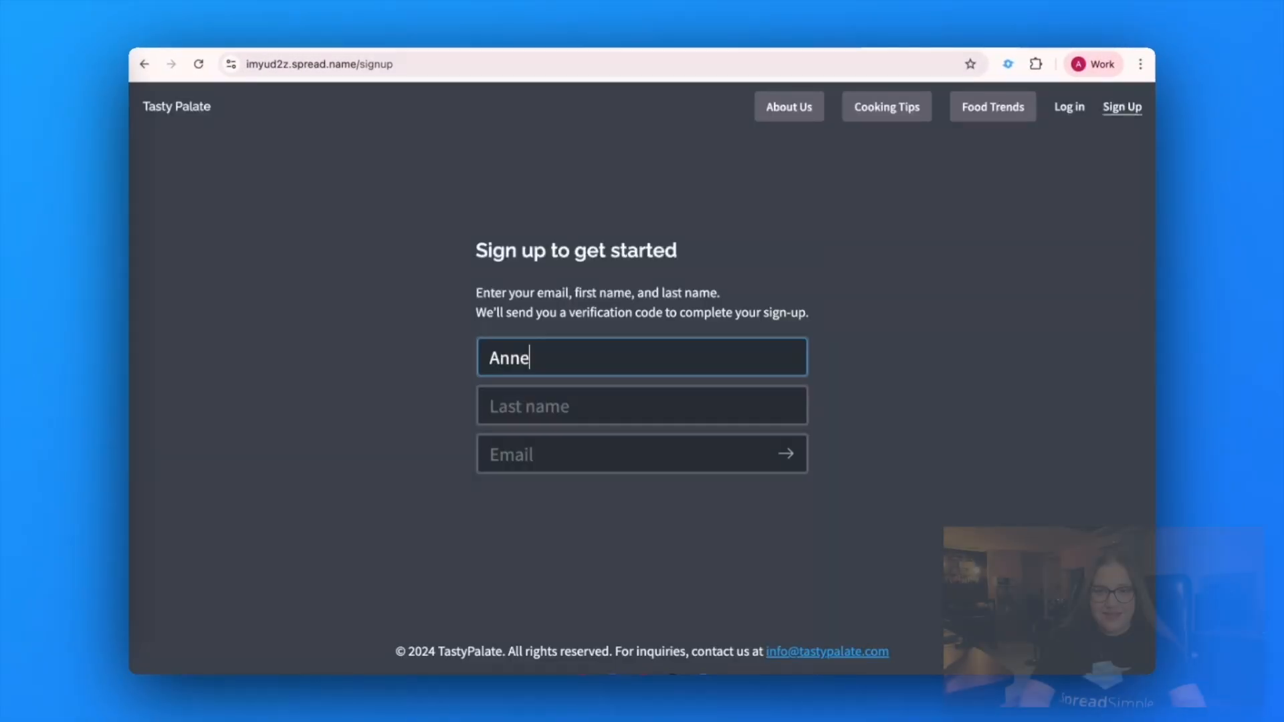
Enter the new user's last name on the Tasty Palate sign-up page and proceed to the email field.
click(642, 405)
text(Shirley)
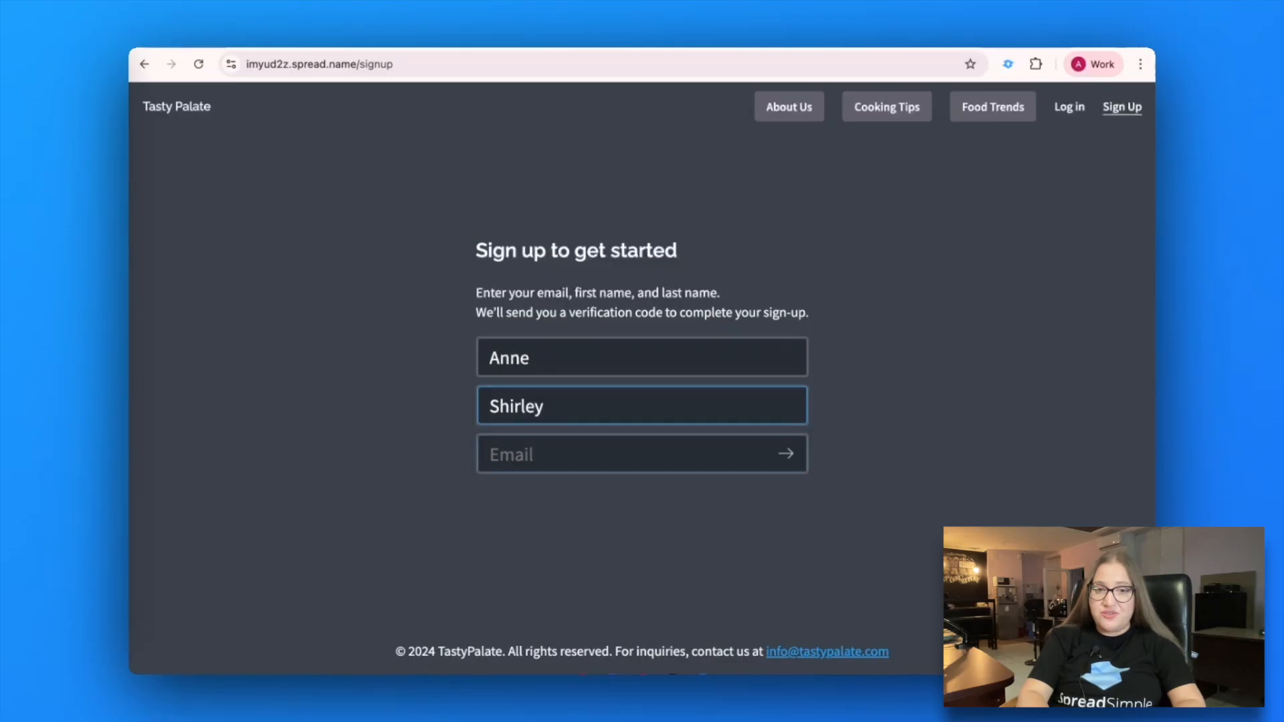
key(Tab)
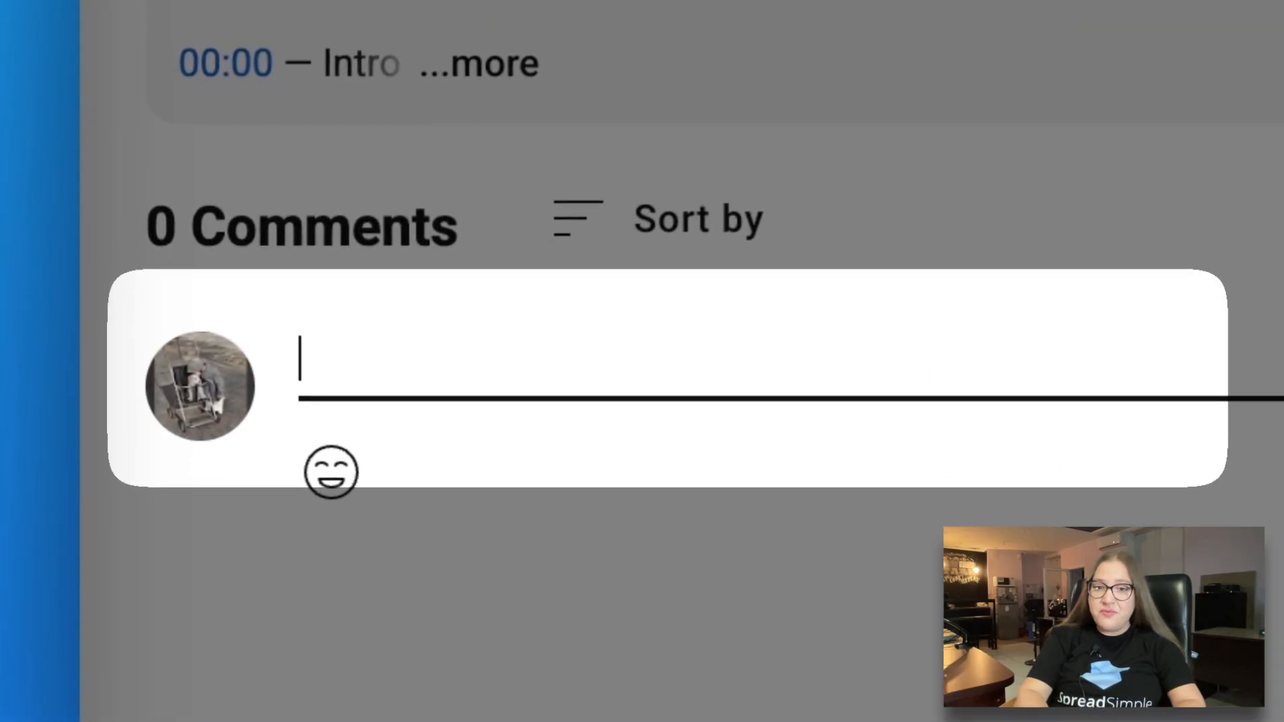
Write the comment "Can i build a website with AI?" under the YouTube video.
text(Can i build a website wit)
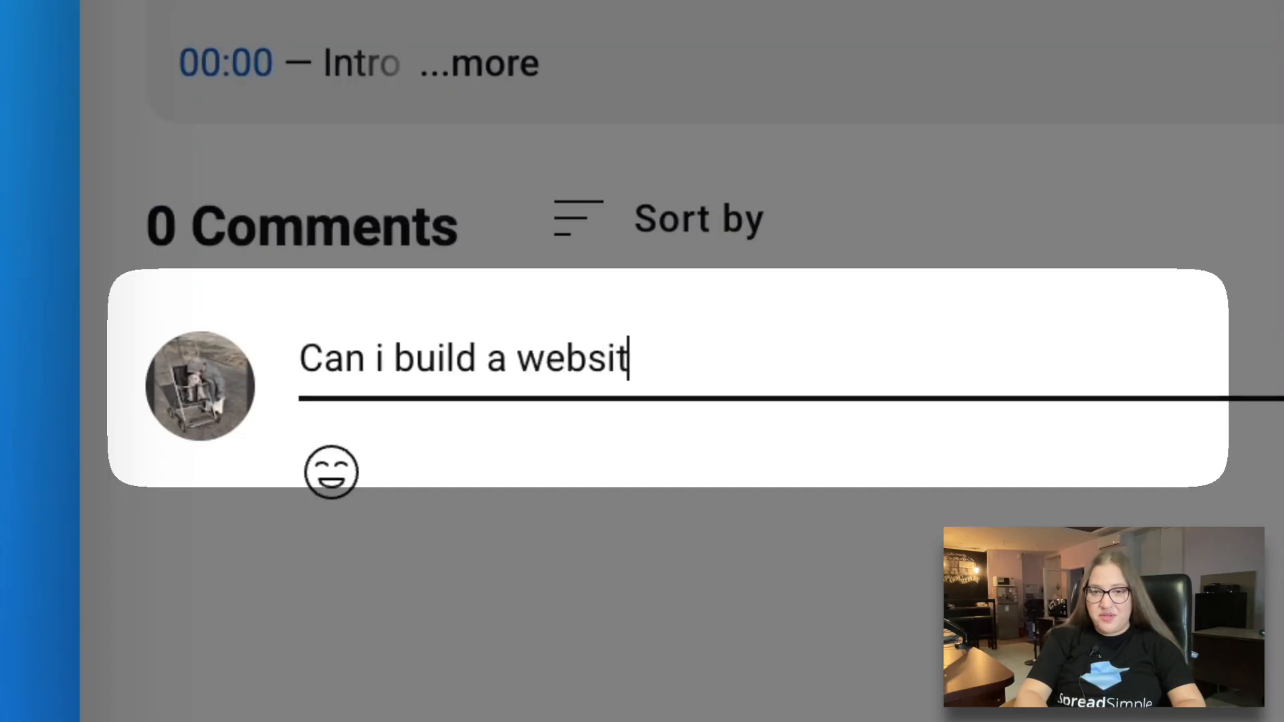
text(h AI?)
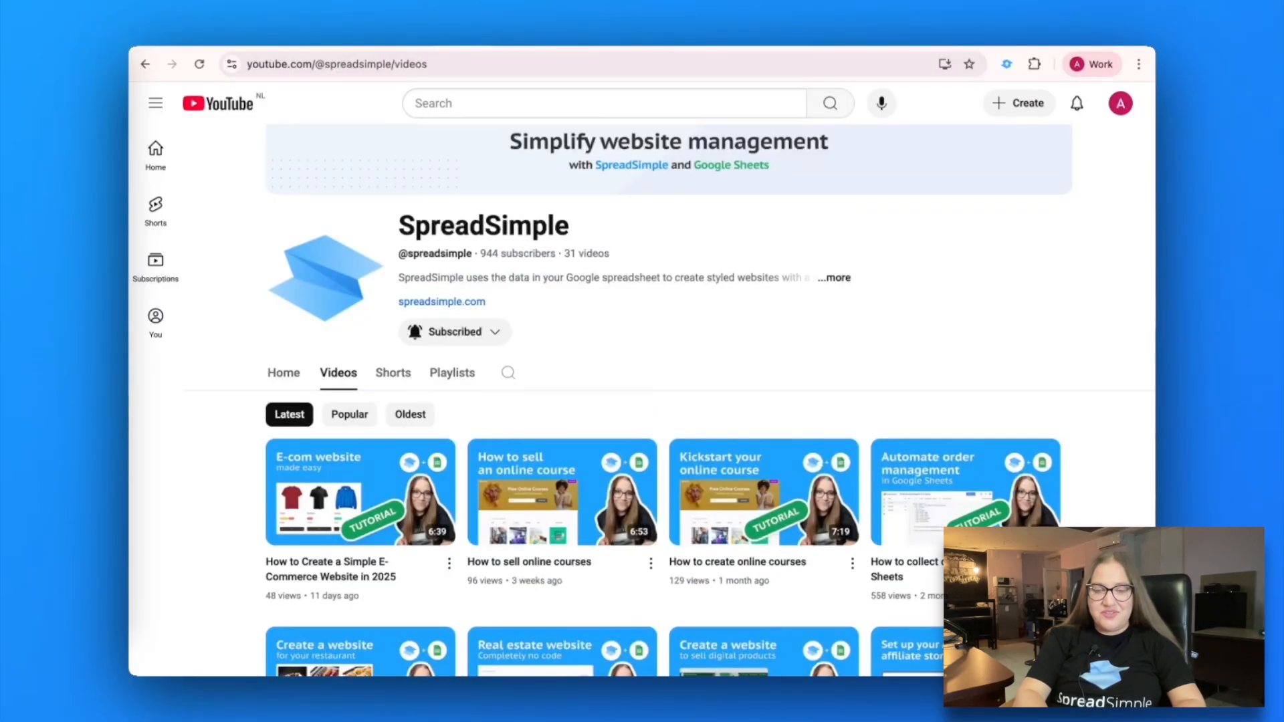
Browse the SpreadSimple channel's latest videos on YouTube and subscribe to the channel.
scroll(562, 402, down, 5)
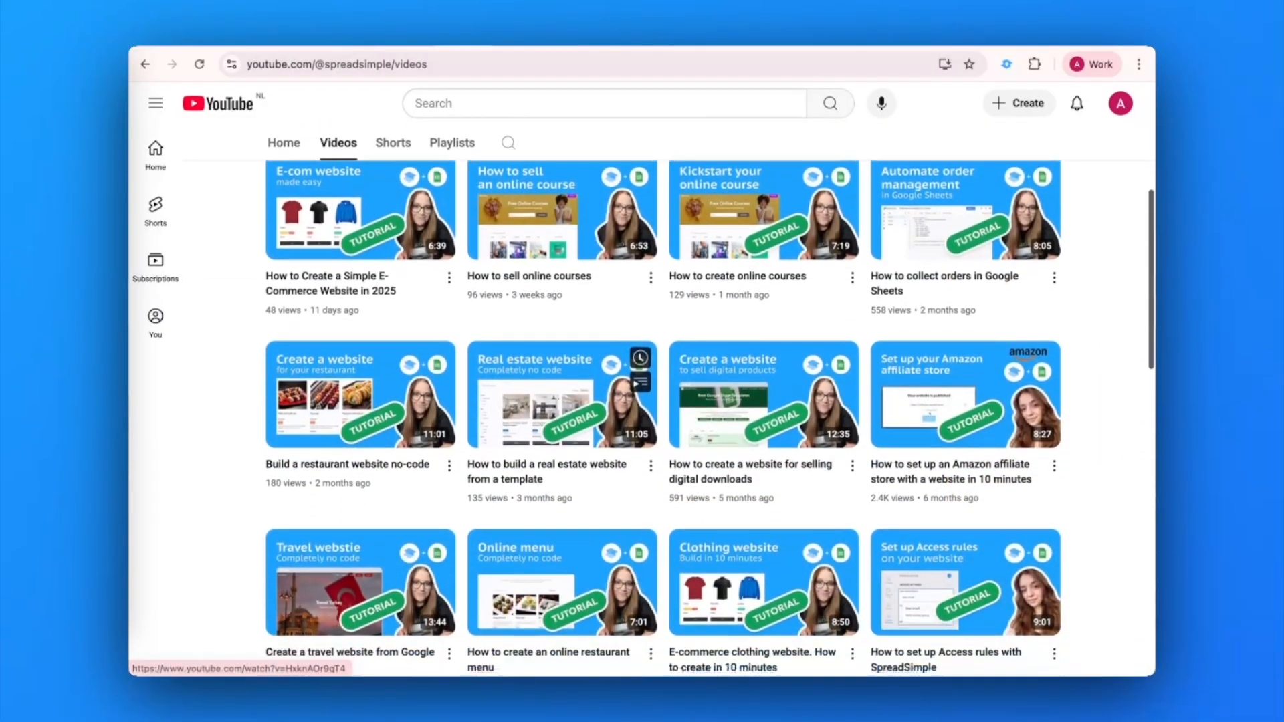
scroll(562, 401, down, 2)
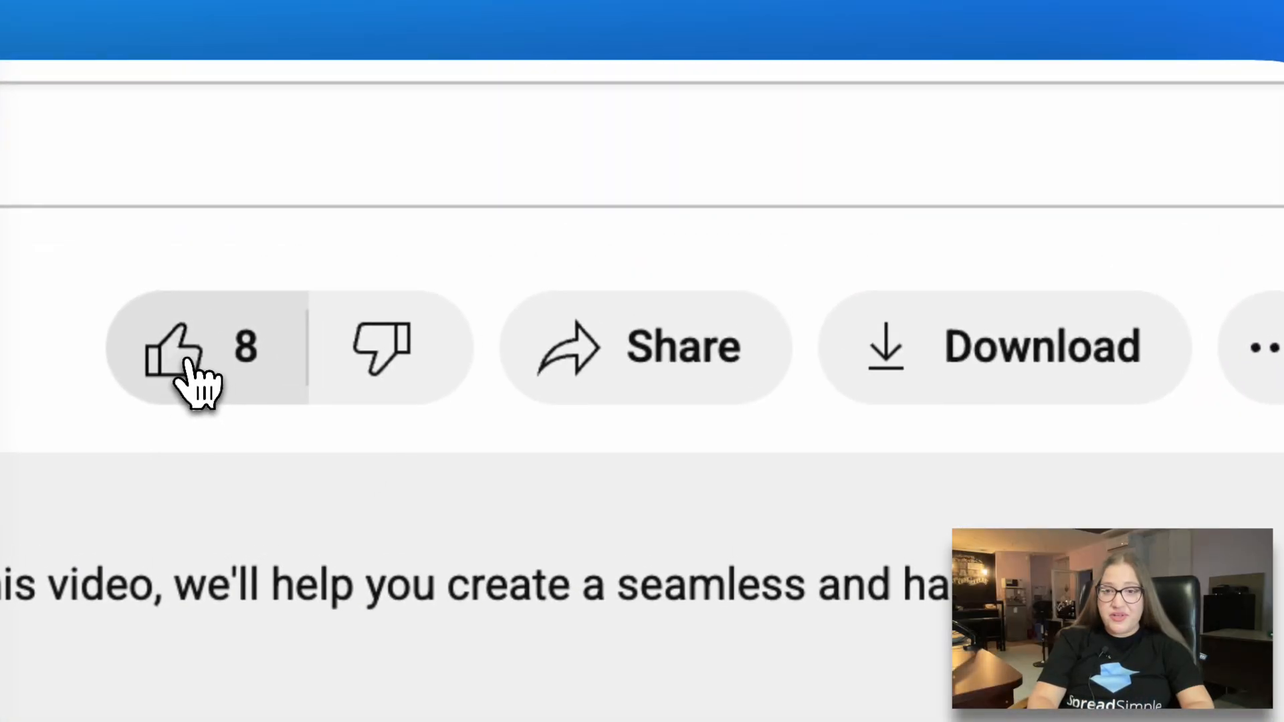
click(187, 362)
click(466, 132)
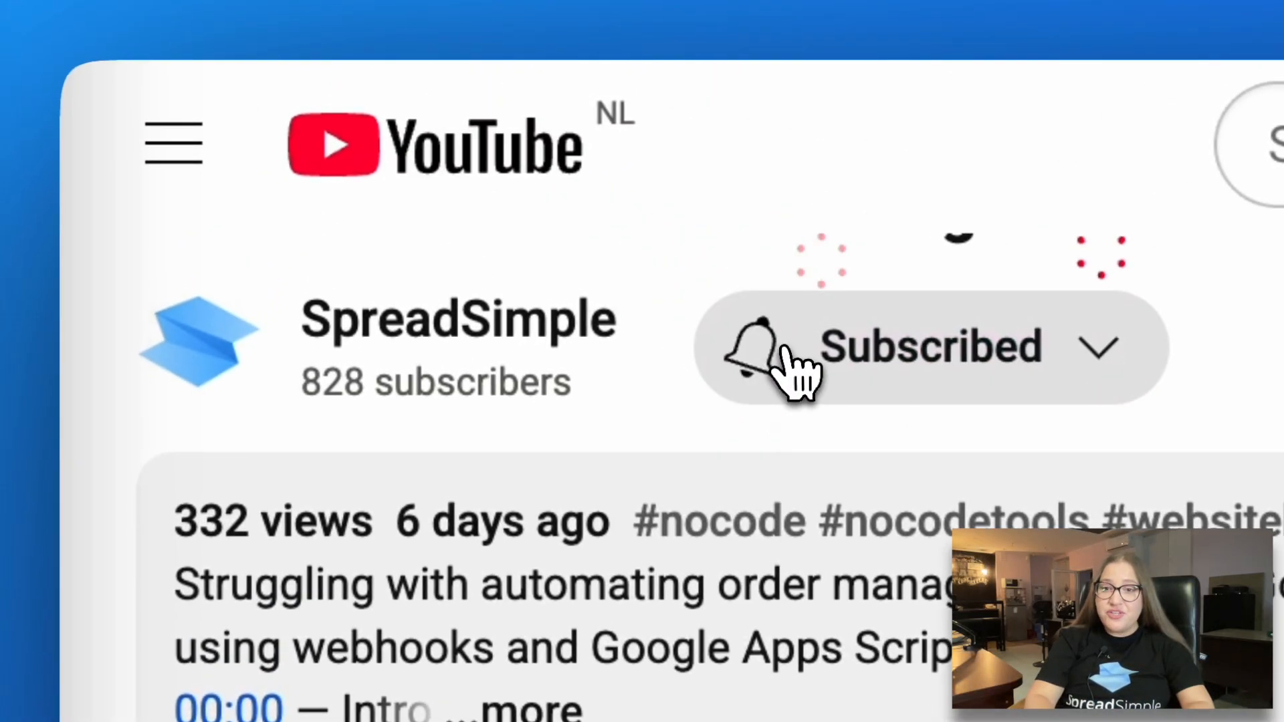